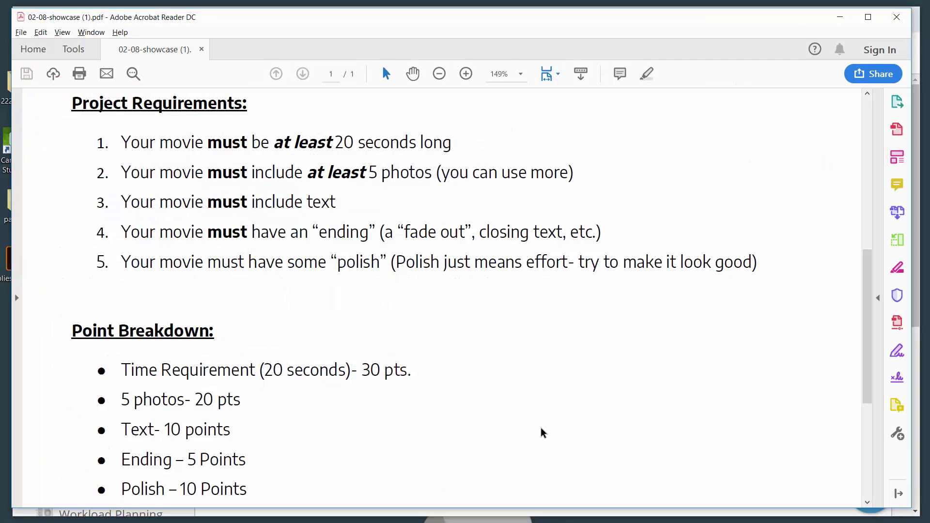
# Read the Main Idea section of the showcase movie assignment, marking the word “showcase”
pyautogui.scroll(8, 554, 399)
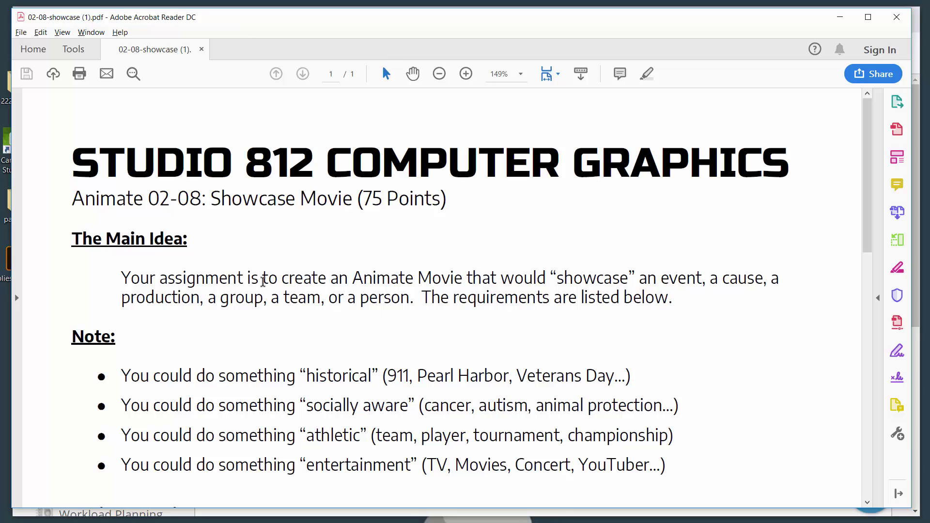
pyautogui.moveTo(265, 278); pyautogui.dragTo(558, 274)
pyautogui.click(558, 273)
pyautogui.moveTo(636, 277); pyautogui.dragTo(556, 281)
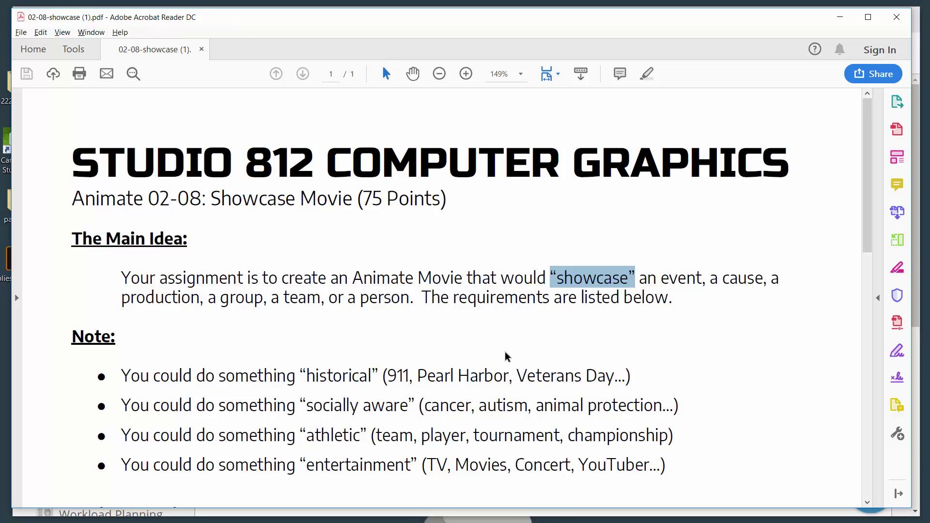
# Review the “historical” topic suggestion in the Note section, marking its 911 and Veterans Day examples
pyautogui.scroll(-2, 505, 350)
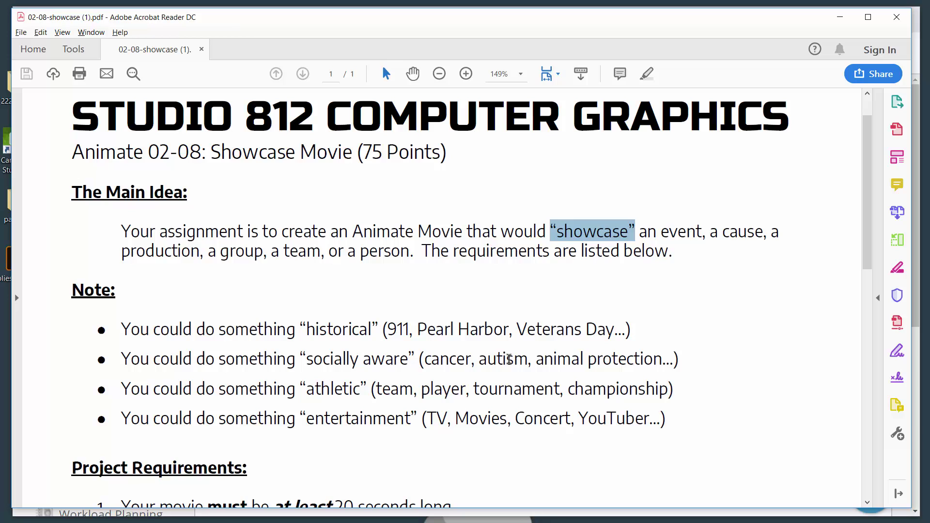
pyautogui.scroll(-1, 507, 358)
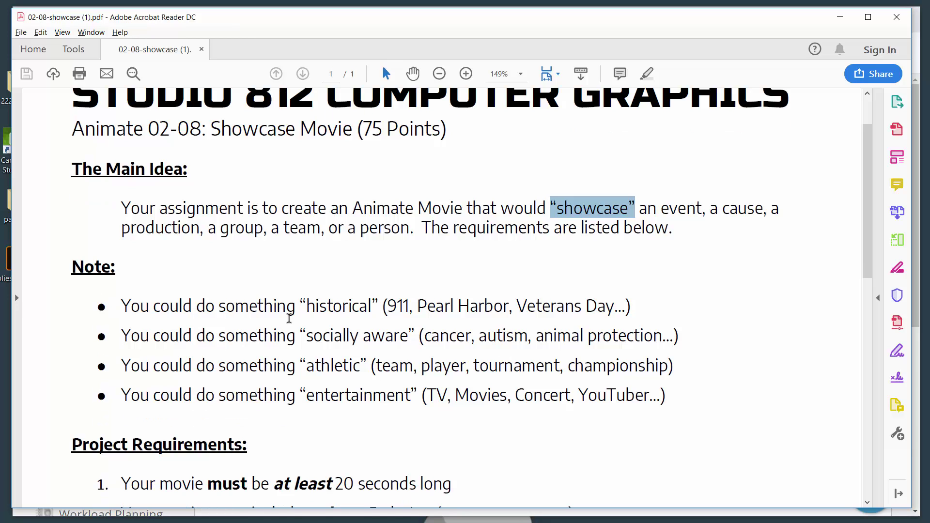
pyautogui.moveTo(219, 307); pyautogui.dragTo(383, 308)
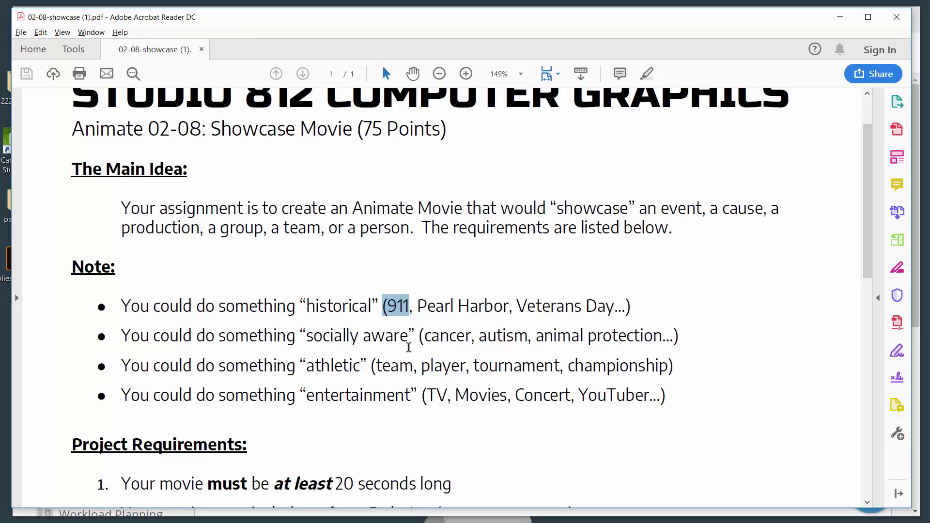
pyautogui.click(410, 313)
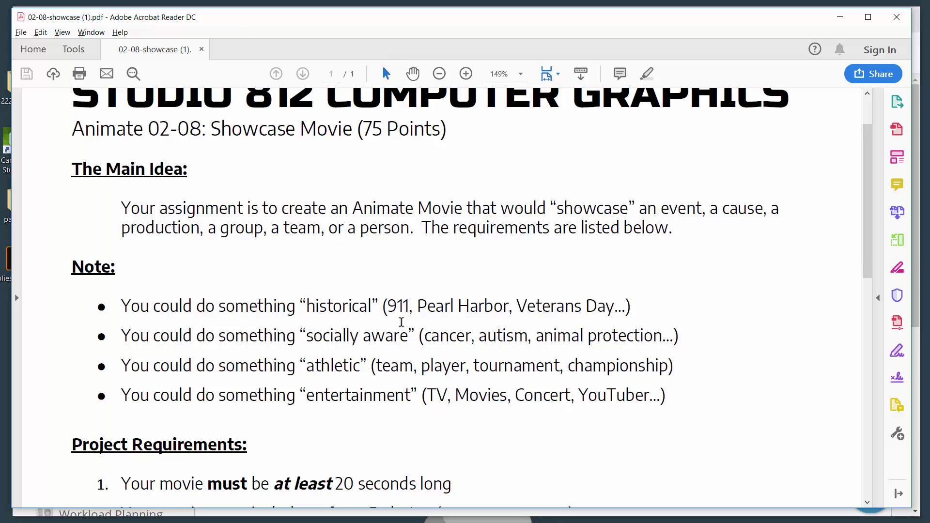
pyautogui.moveTo(387, 310); pyautogui.dragTo(410, 311)
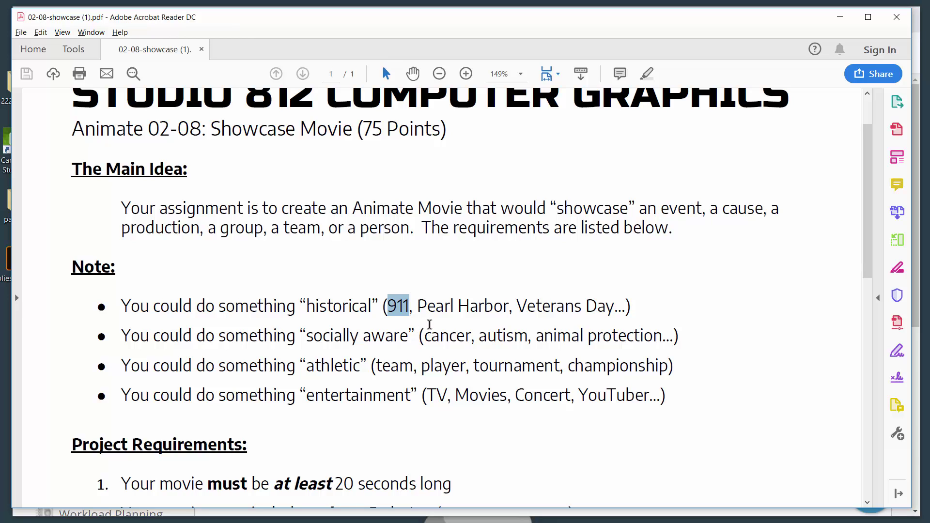
pyautogui.moveTo(300, 308); pyautogui.dragTo(613, 311)
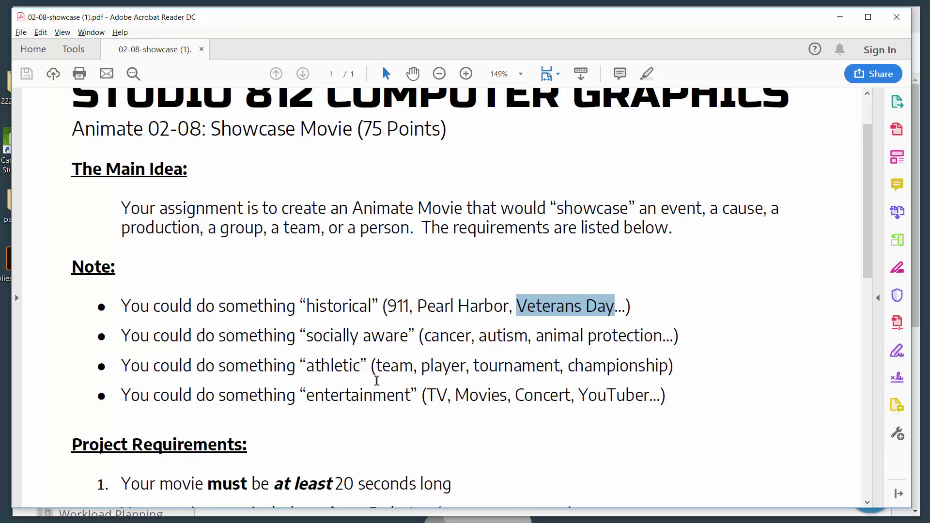
# Review the “socially aware” topic suggestion, marking its cancer, autism and animal protection examples
pyautogui.moveTo(300, 336); pyautogui.dragTo(393, 345)
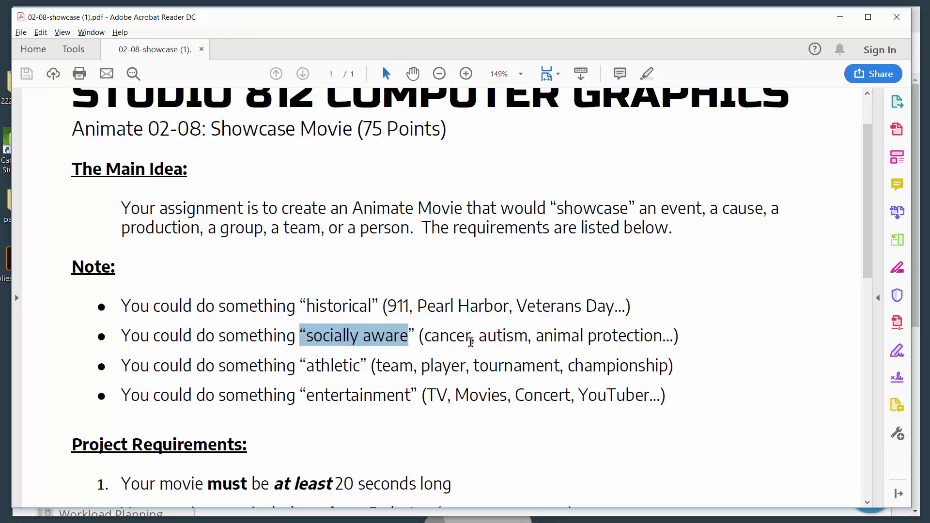
pyautogui.moveTo(471, 339); pyautogui.dragTo(433, 339)
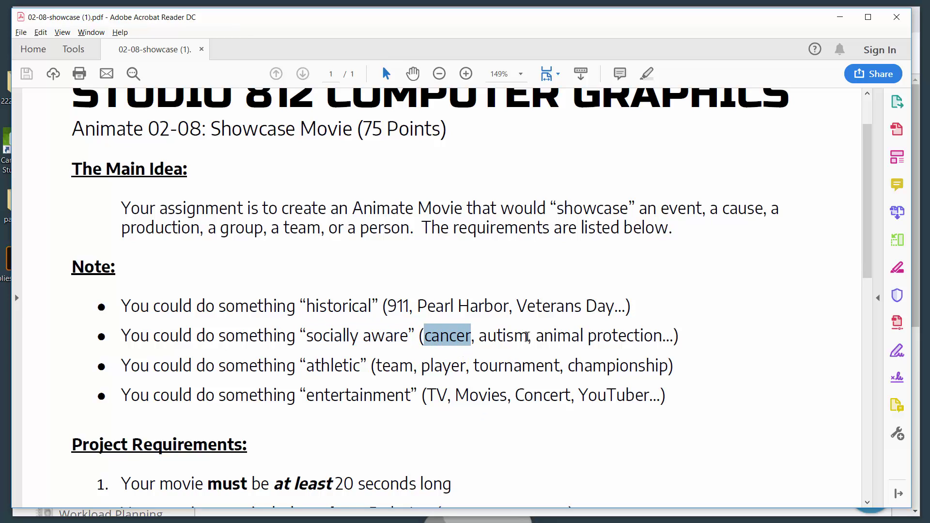
pyautogui.moveTo(531, 338); pyautogui.dragTo(479, 336)
pyautogui.moveTo(538, 337); pyautogui.dragTo(632, 338)
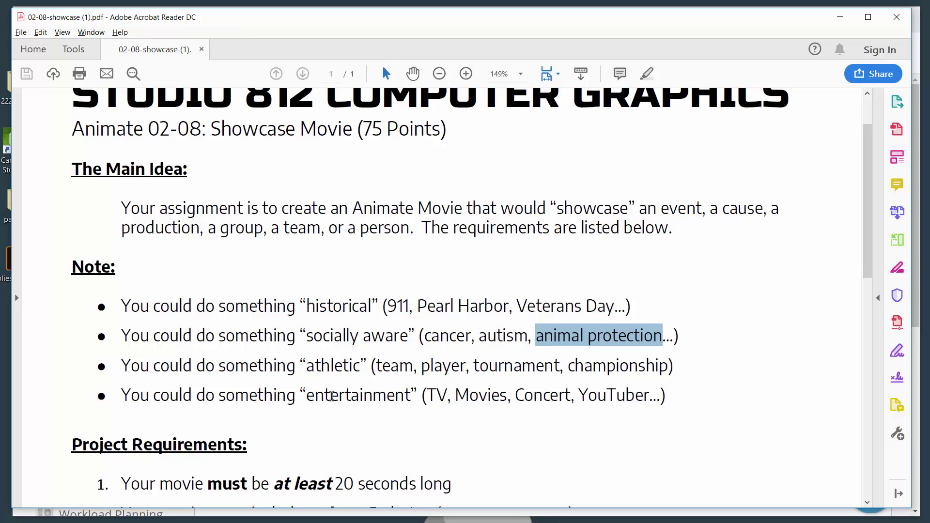
# Review the “athletic” topic suggestion, marking its team, player and championship examples
pyautogui.moveTo(265, 366); pyautogui.dragTo(396, 368)
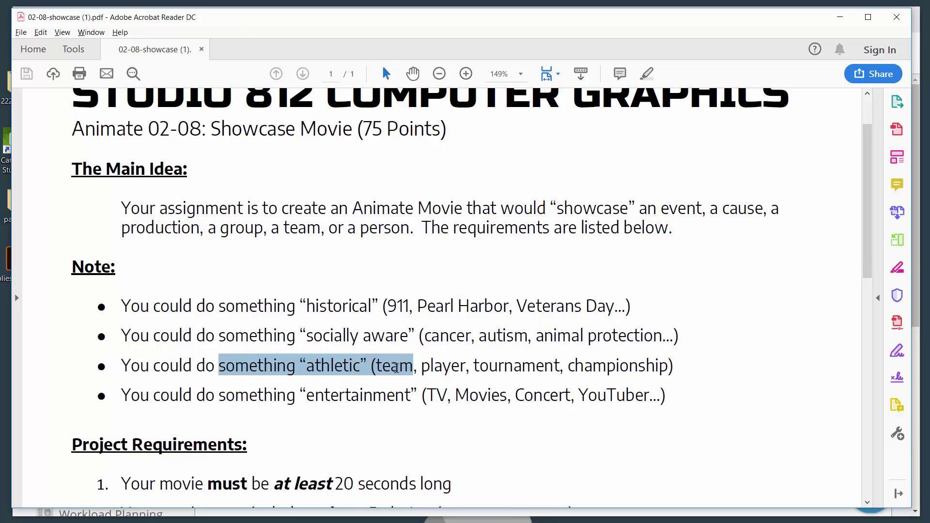
pyautogui.click(394, 369)
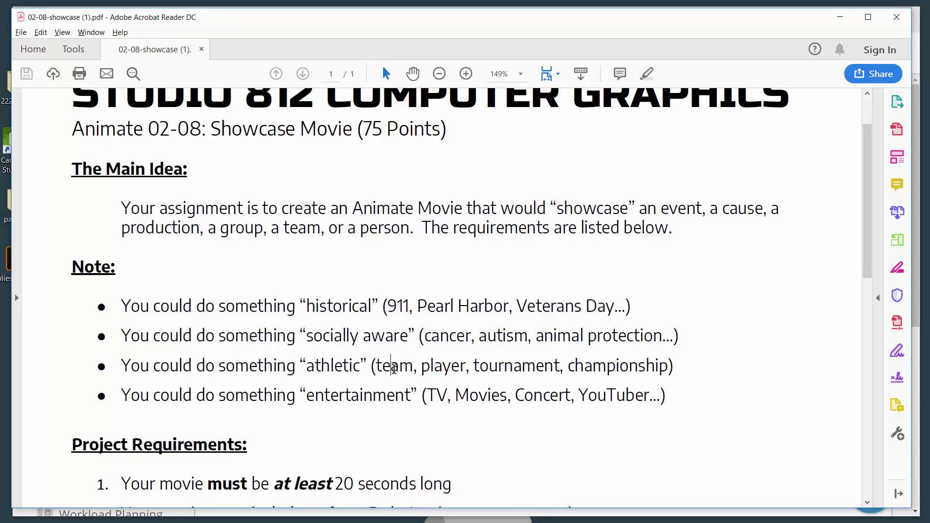
pyautogui.doubleClick(394, 369)
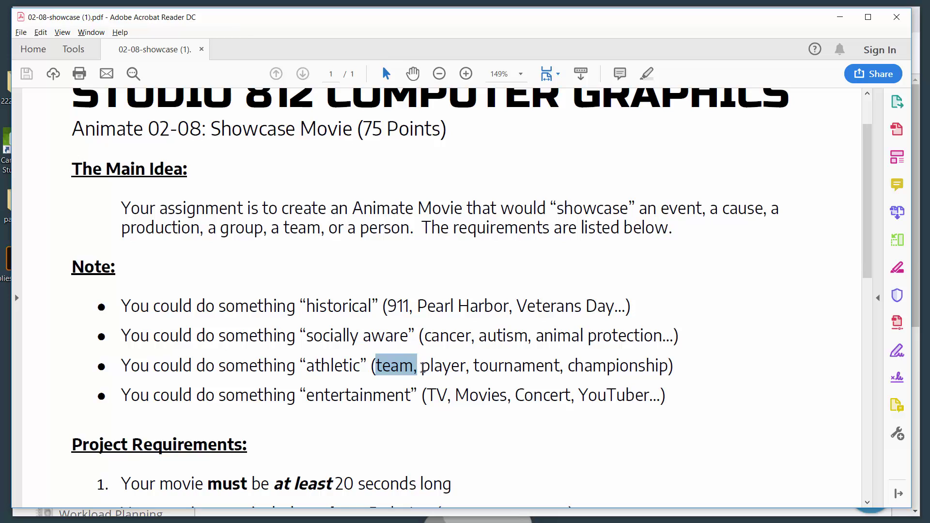
pyautogui.doubleClick(443, 366)
pyautogui.click(483, 365)
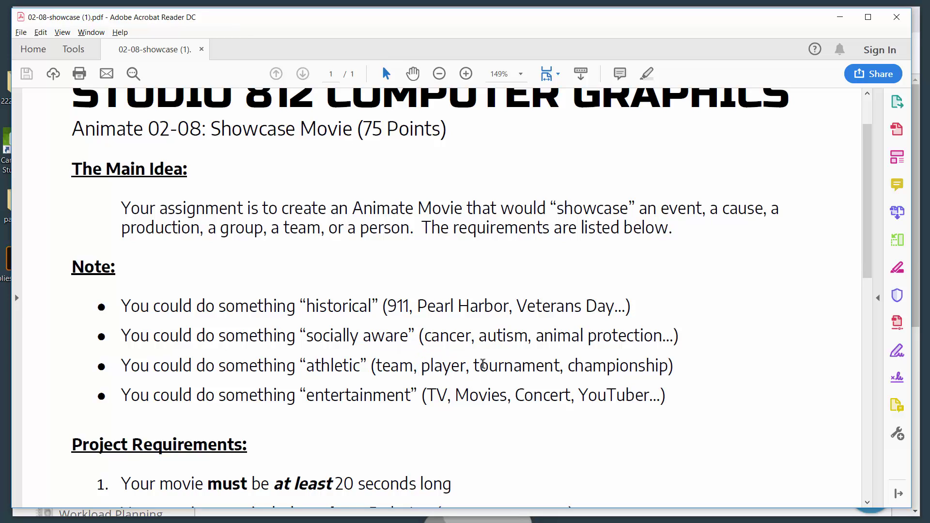
pyautogui.moveTo(483, 366); pyautogui.dragTo(673, 378)
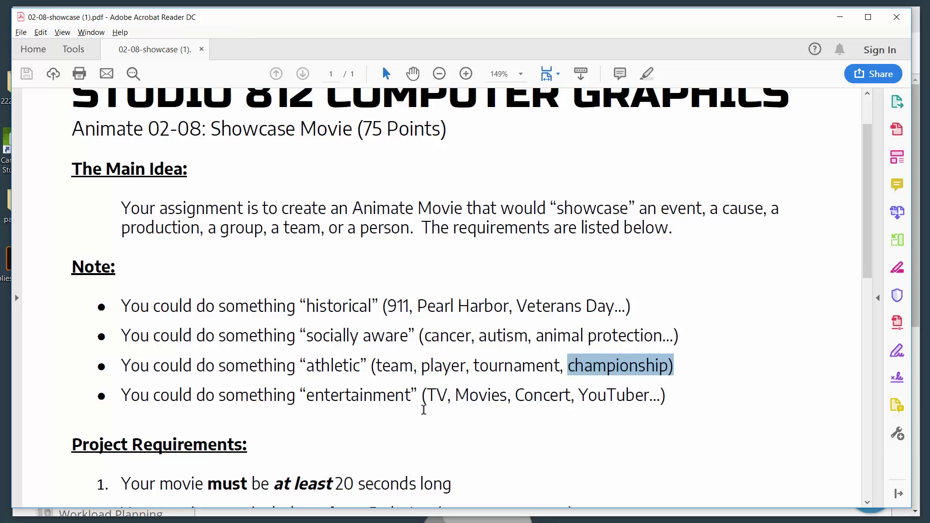
# Review the “entertainment” topic suggestion and its examples, finishing with a selection across all four topic bullets
pyautogui.moveTo(309, 393); pyautogui.dragTo(418, 402)
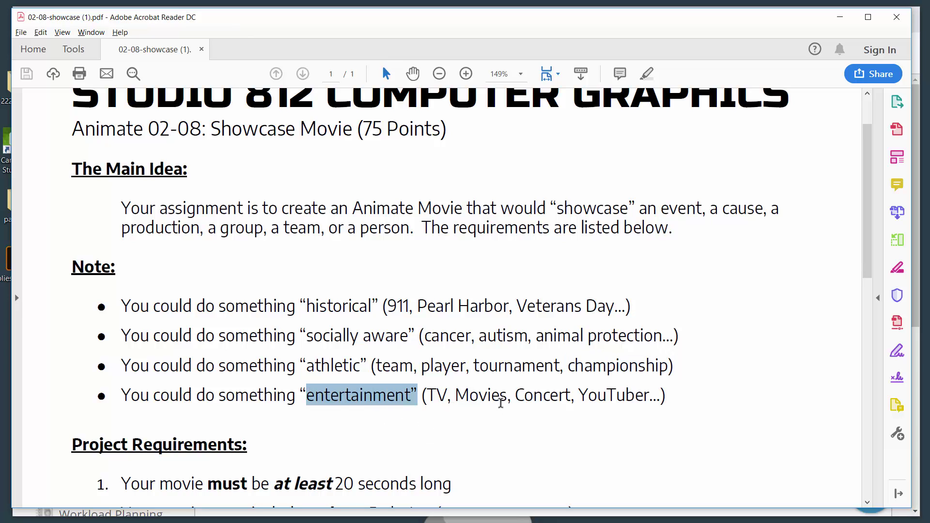
pyautogui.moveTo(643, 395); pyautogui.dragTo(578, 397)
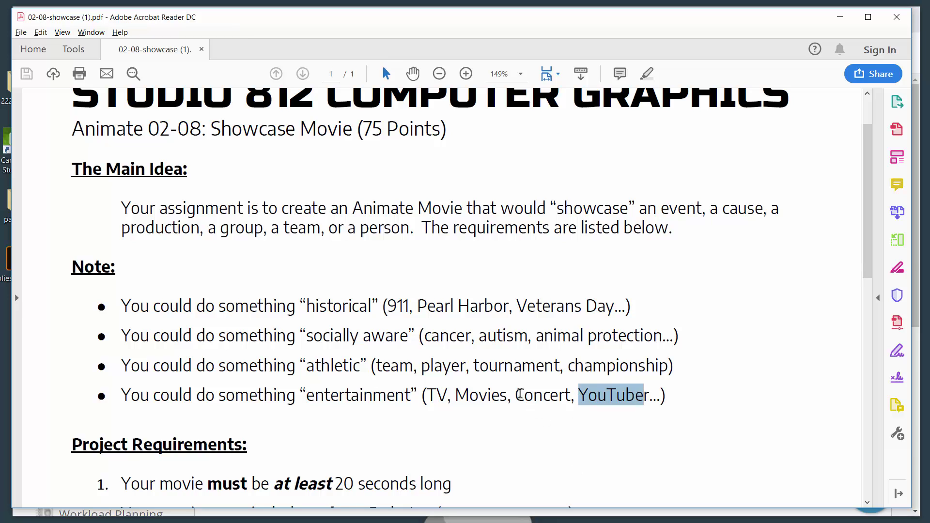
pyautogui.moveTo(514, 395); pyautogui.dragTo(565, 396)
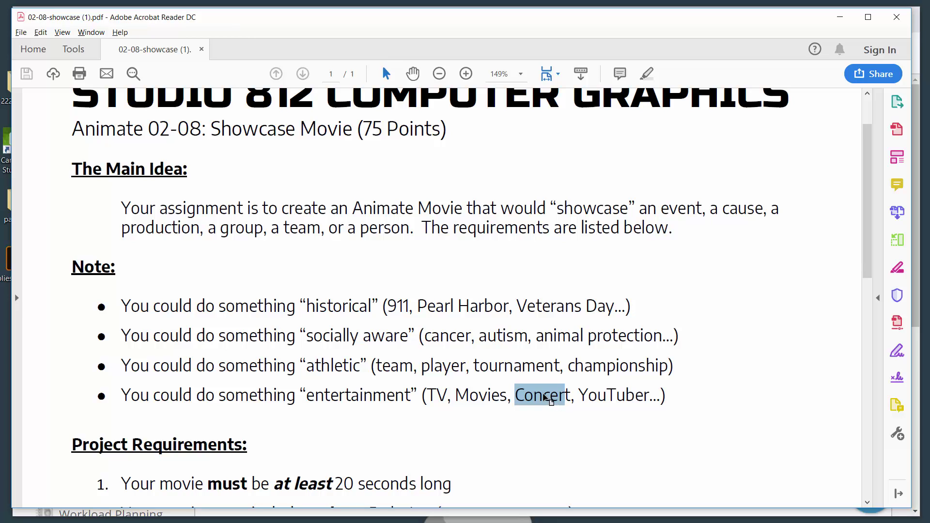
pyautogui.moveTo(446, 393); pyautogui.dragTo(420, 394)
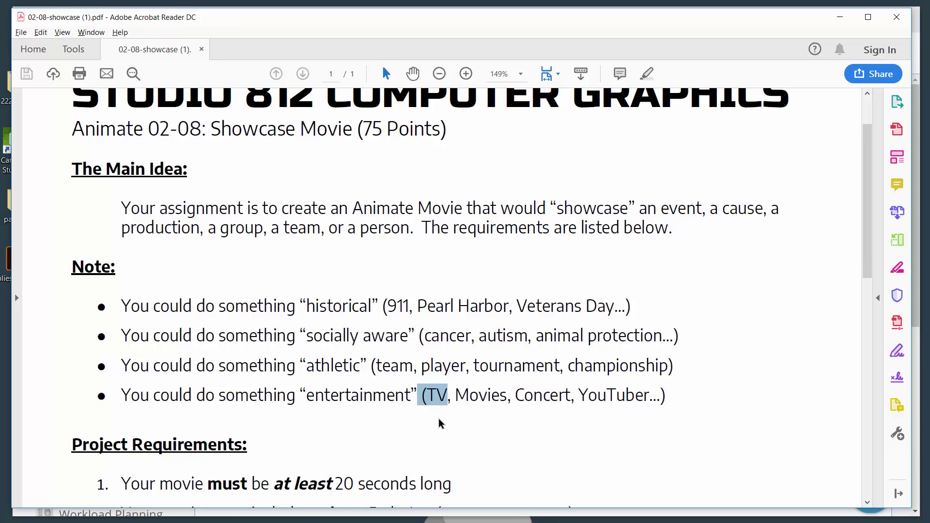
pyautogui.moveTo(492, 395); pyautogui.dragTo(453, 407)
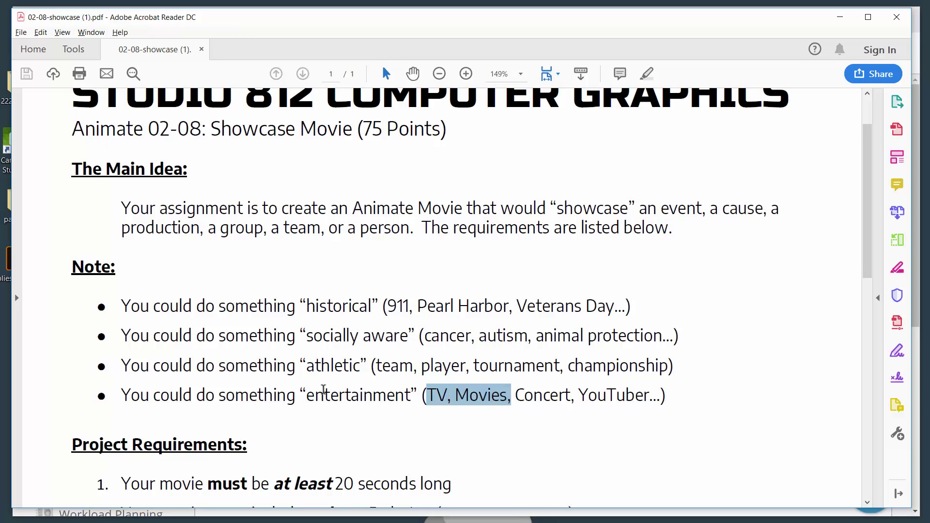
pyautogui.moveTo(314, 395); pyautogui.dragTo(412, 407)
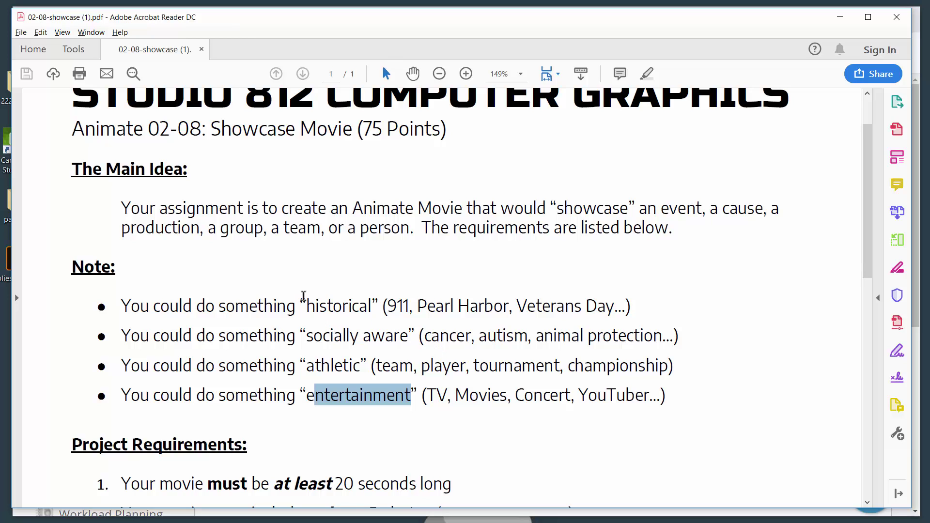
pyautogui.moveTo(302, 300); pyautogui.dragTo(456, 392)
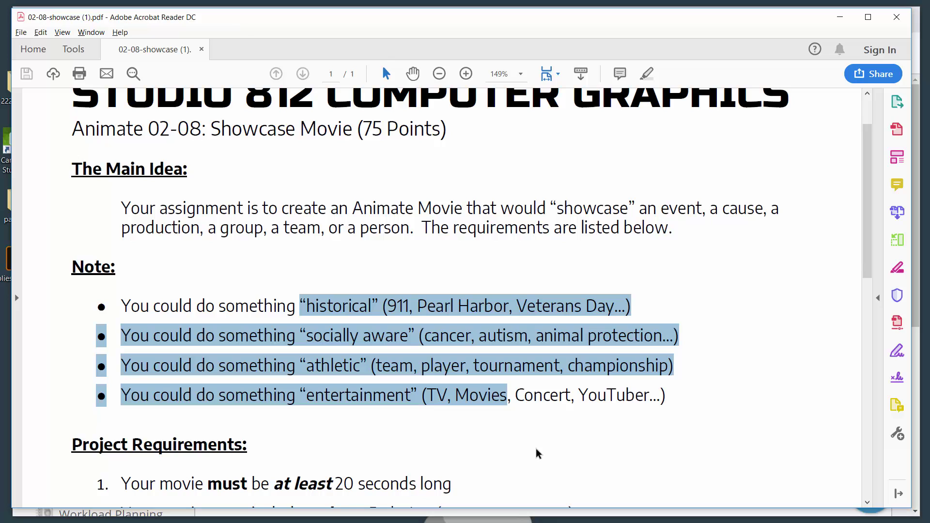
# Examine the first two Project Requirements, marking the minimum movie length and the minimum number of photos
pyautogui.scroll(-2, 508, 368)
pyautogui.scroll(-2, 508, 368)
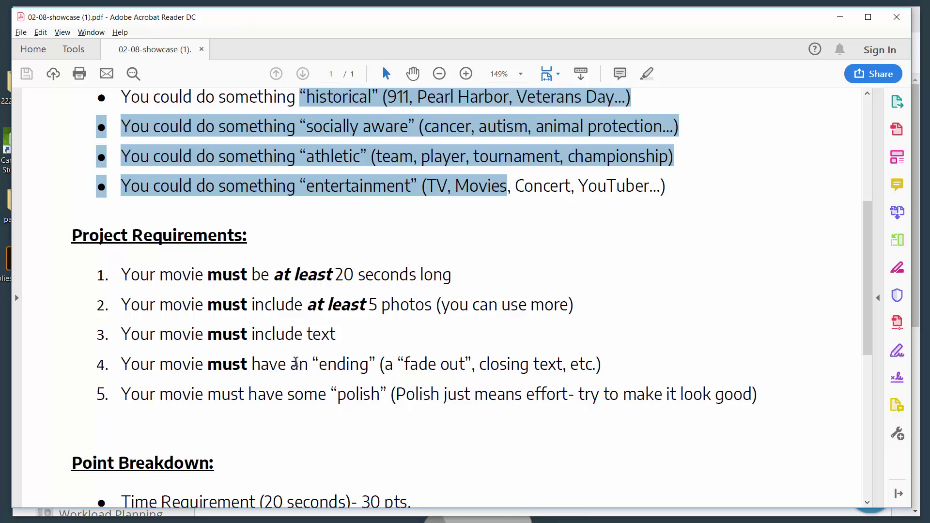
pyautogui.click(295, 275)
pyautogui.moveTo(295, 275); pyautogui.dragTo(430, 304)
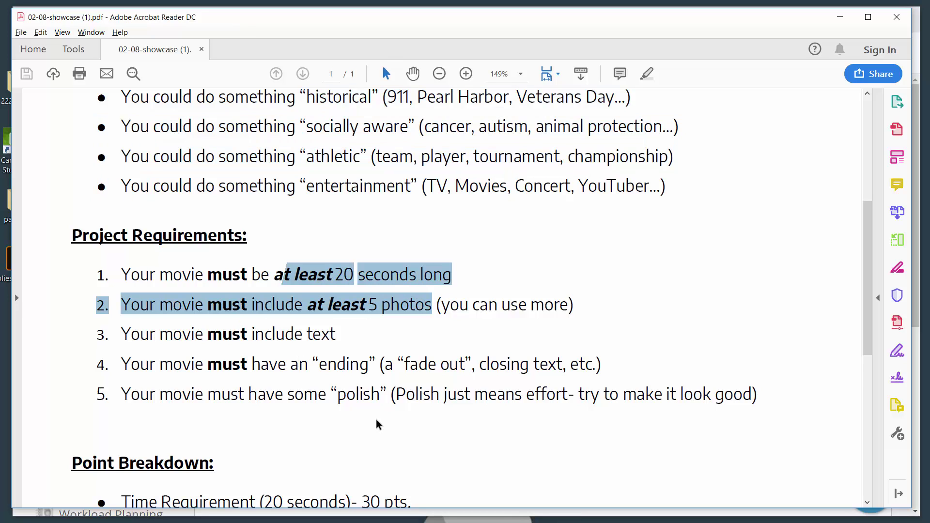
pyautogui.click(367, 279)
pyautogui.moveTo(319, 273); pyautogui.dragTo(396, 275)
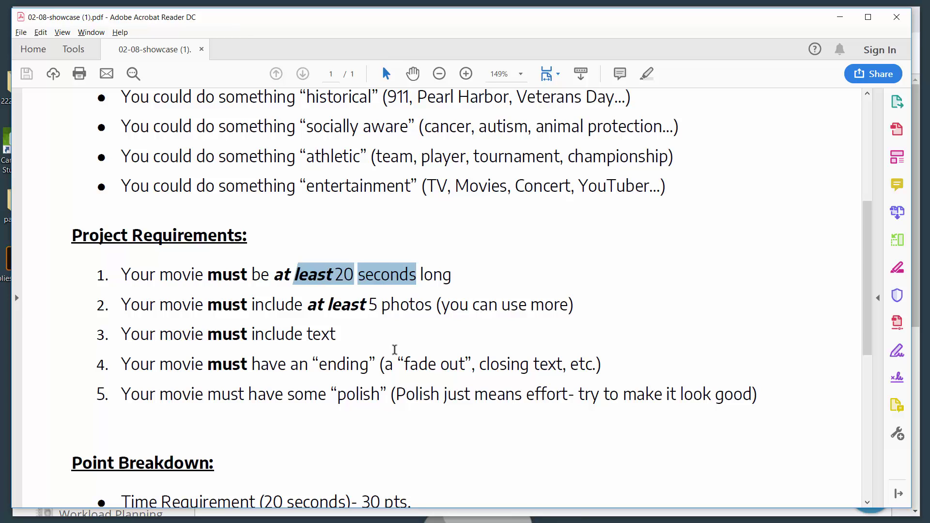
pyautogui.moveTo(208, 305); pyautogui.dragTo(409, 310)
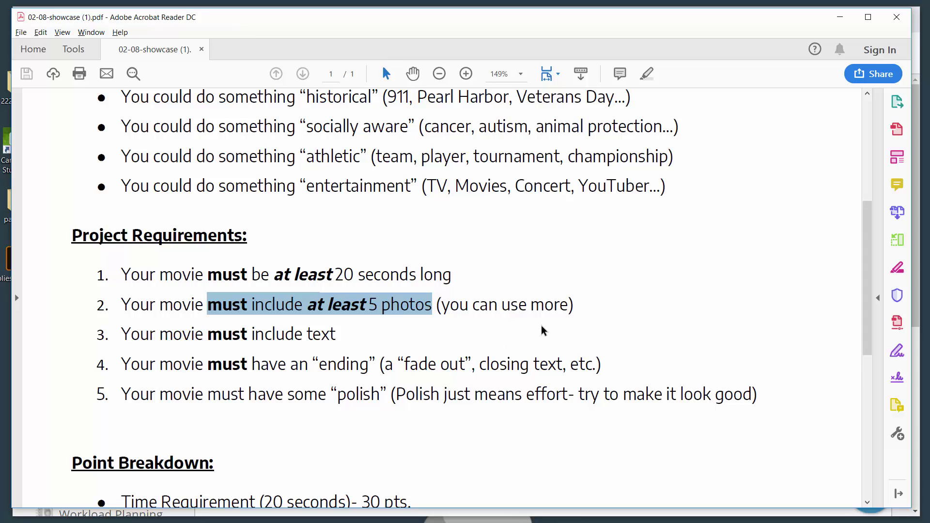
# Examine the text and “ending” requirements, marking the “fade out” example
pyautogui.moveTo(219, 334); pyautogui.dragTo(336, 334)
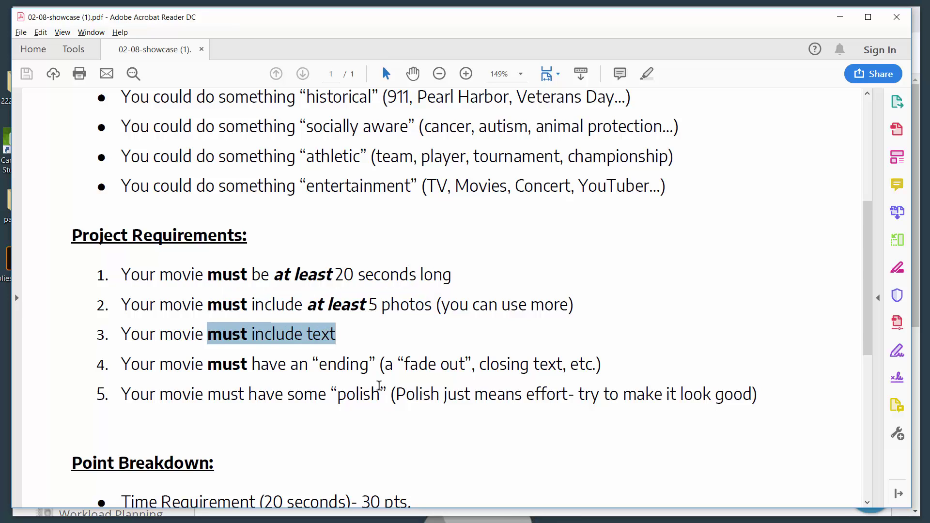
pyautogui.moveTo(210, 365); pyautogui.dragTo(370, 365)
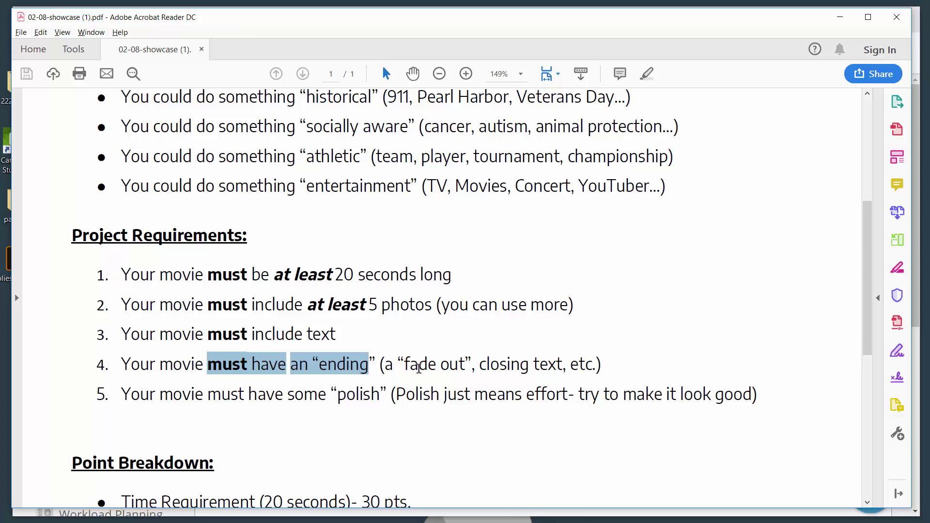
pyautogui.moveTo(405, 364); pyautogui.dragTo(465, 365)
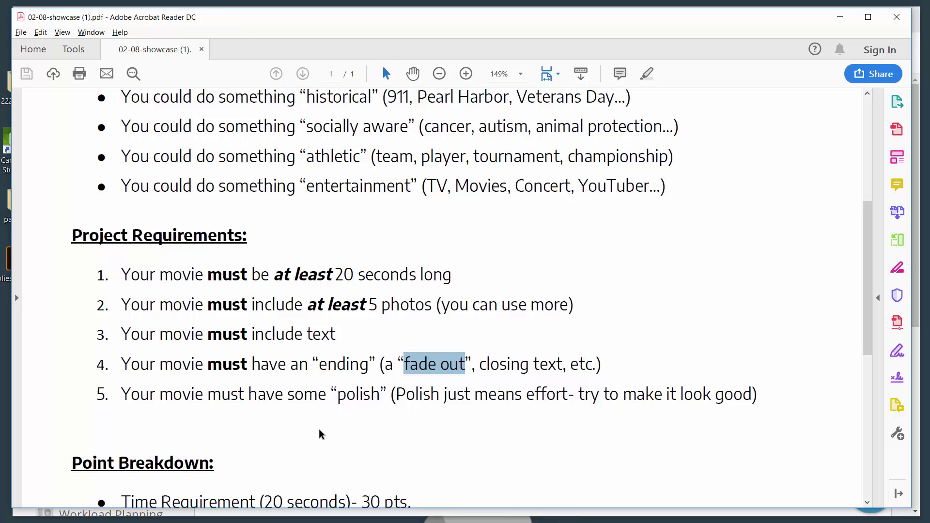
# Examine the “polish” requirement and its explanation, marking “try to make it look good”
pyautogui.moveTo(182, 394); pyautogui.dragTo(371, 402)
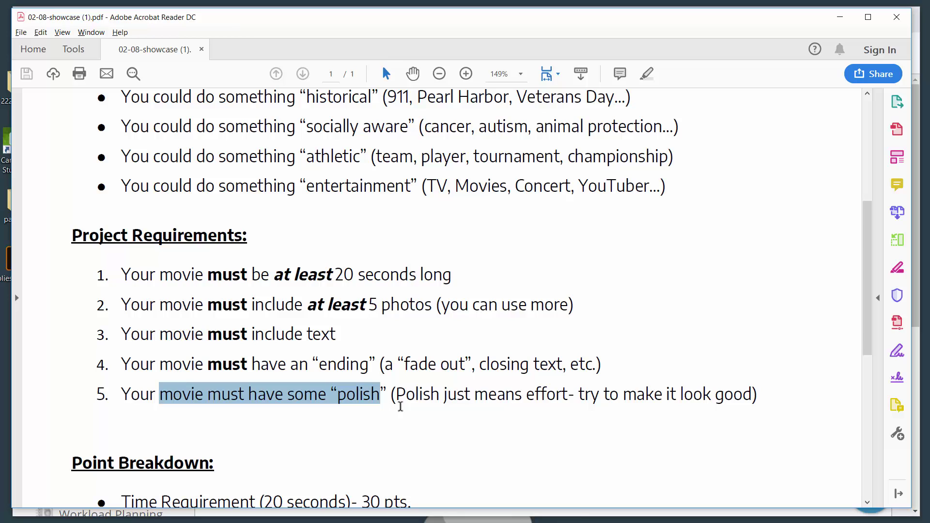
pyautogui.click(332, 402)
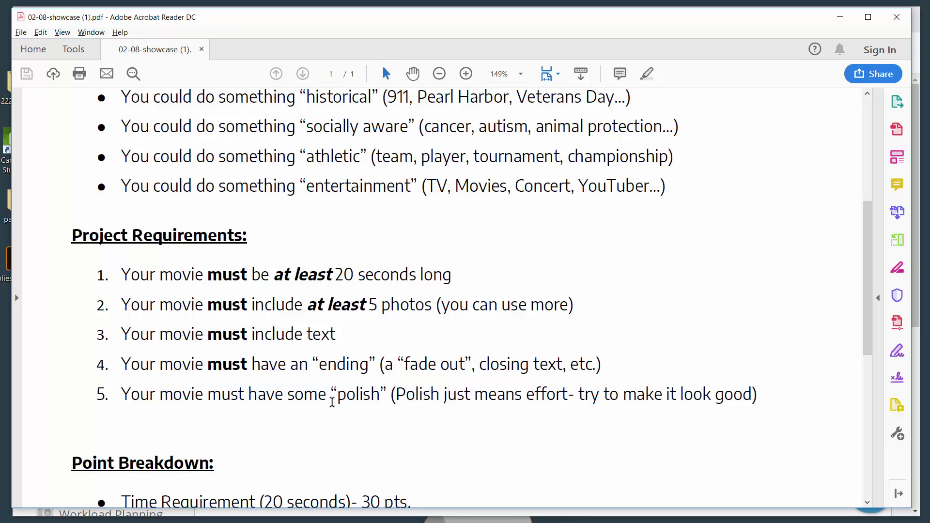
pyautogui.moveTo(332, 402); pyautogui.dragTo(398, 399)
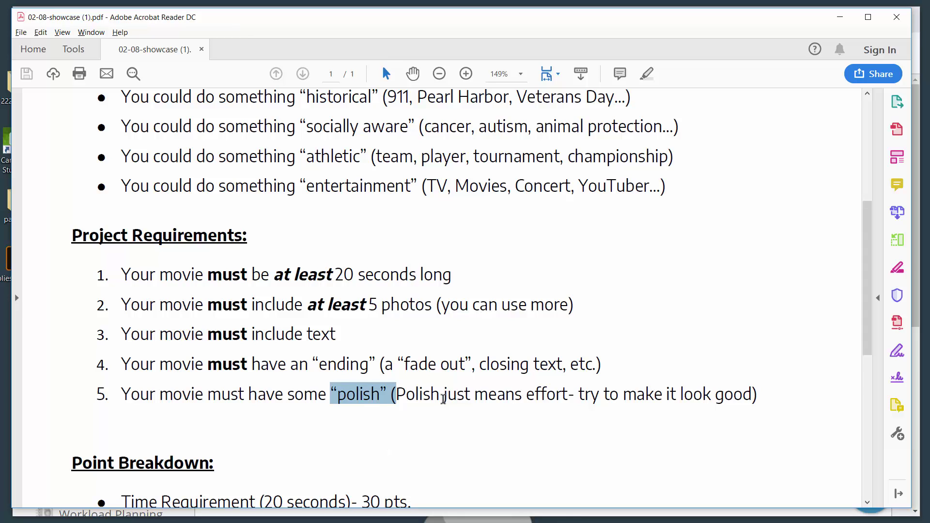
pyautogui.moveTo(445, 399); pyautogui.dragTo(381, 396)
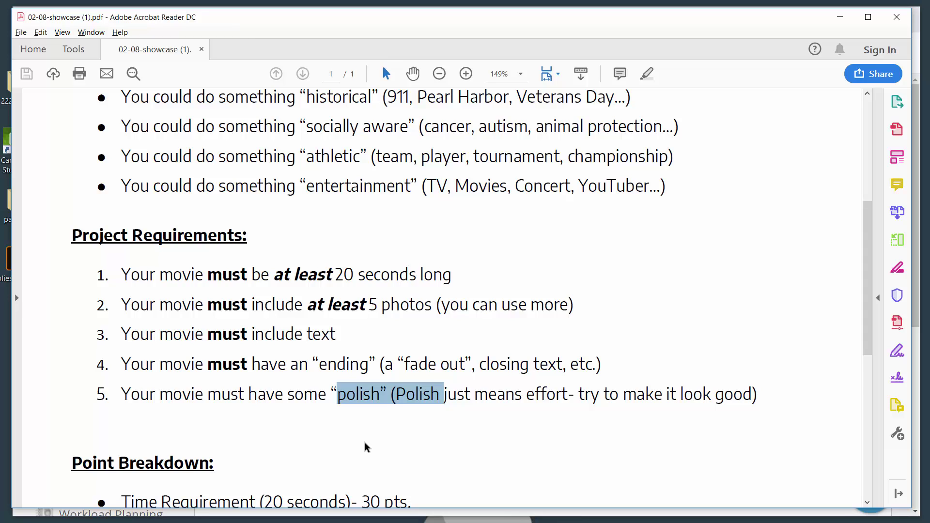
pyautogui.click(391, 420)
pyautogui.moveTo(397, 394); pyautogui.dragTo(754, 394)
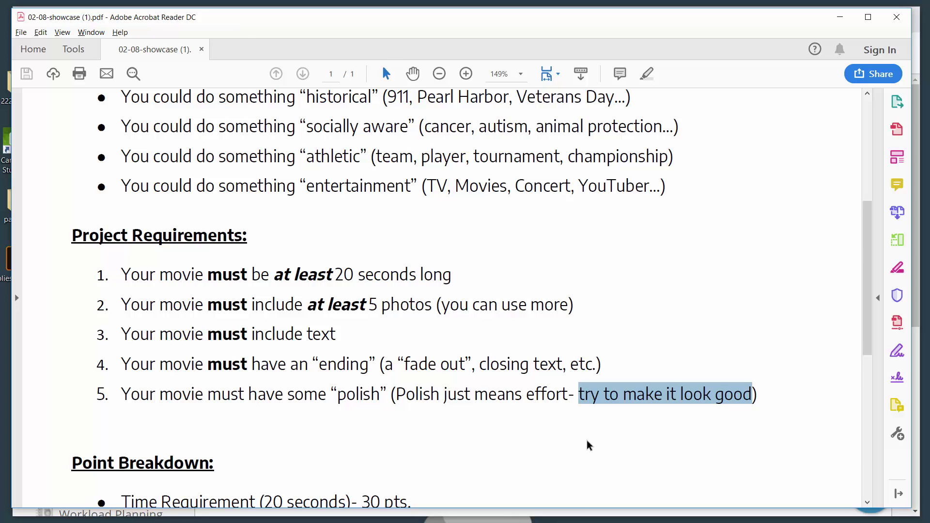
# Re-examine the fifth Project Requirement, marking its wording from “polish” through “try to make it look good”
pyautogui.scroll(-1, 589, 444)
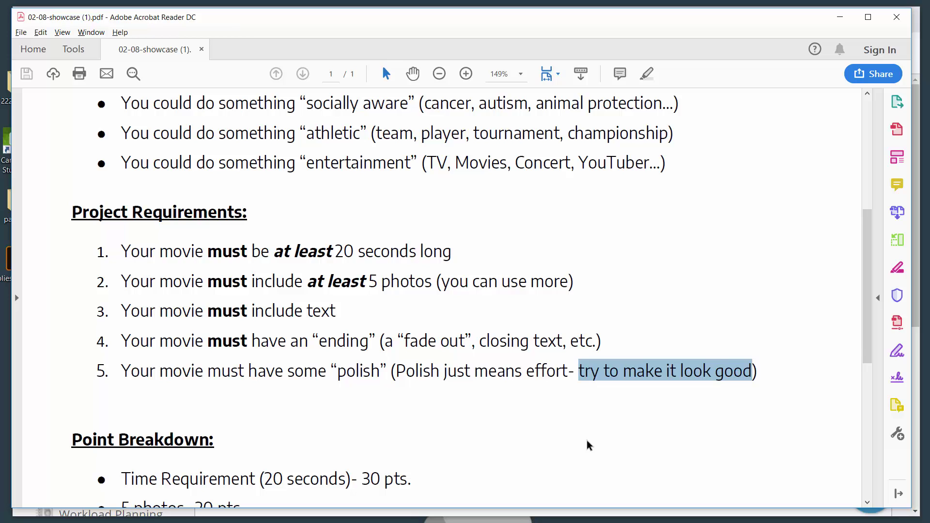
pyautogui.scroll(-1, 589, 444)
pyautogui.scroll(-2, 589, 445)
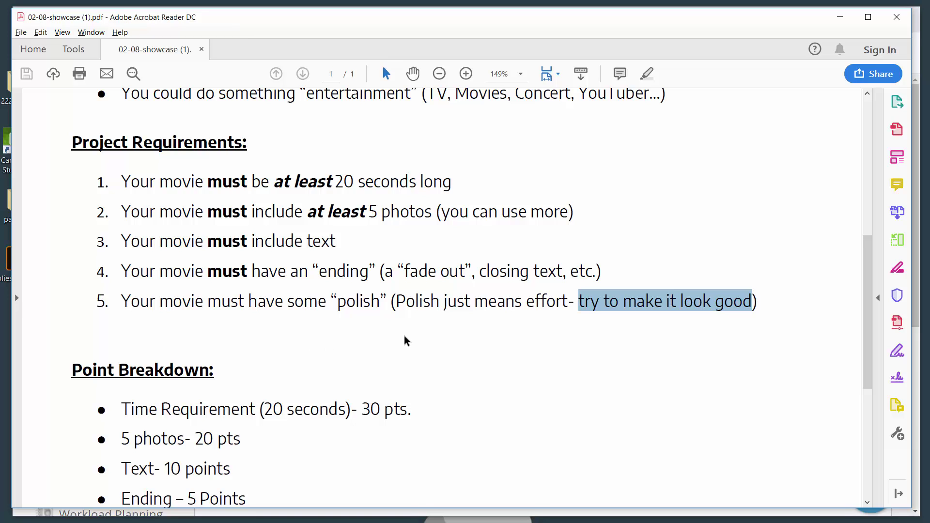
pyautogui.moveTo(326, 303); pyautogui.dragTo(715, 307)
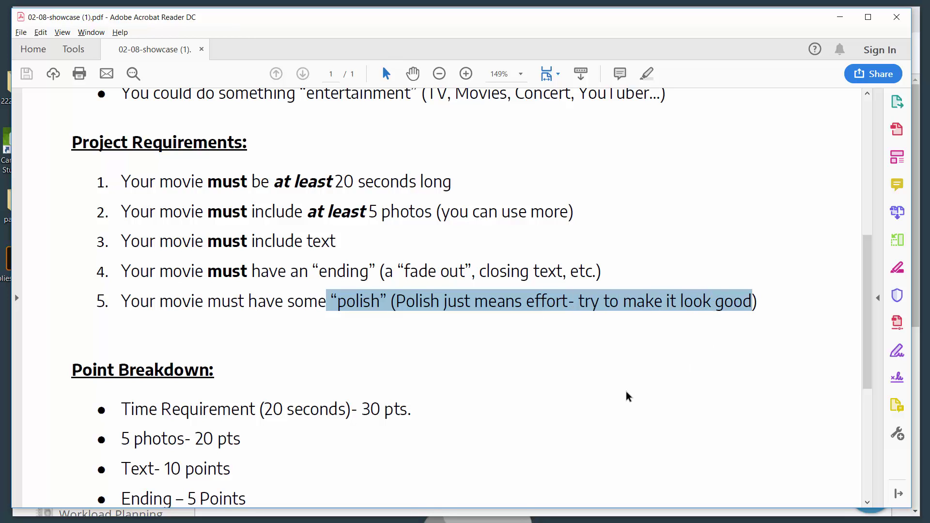
# Examine the time requirement, photos and text entries under Point Breakdown, marking each one in turn
pyautogui.scroll(-3, 622, 397)
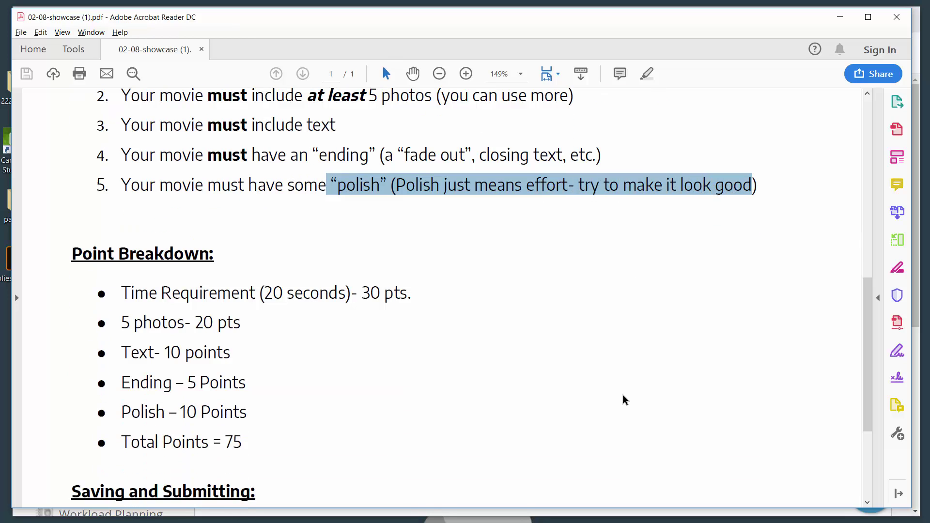
pyautogui.moveTo(121, 293); pyautogui.dragTo(299, 301)
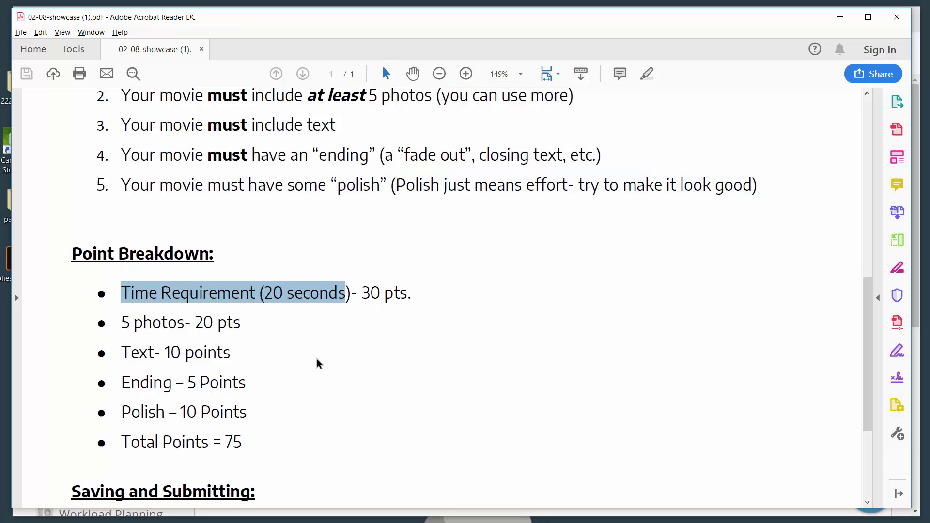
pyautogui.moveTo(370, 293); pyautogui.dragTo(380, 293)
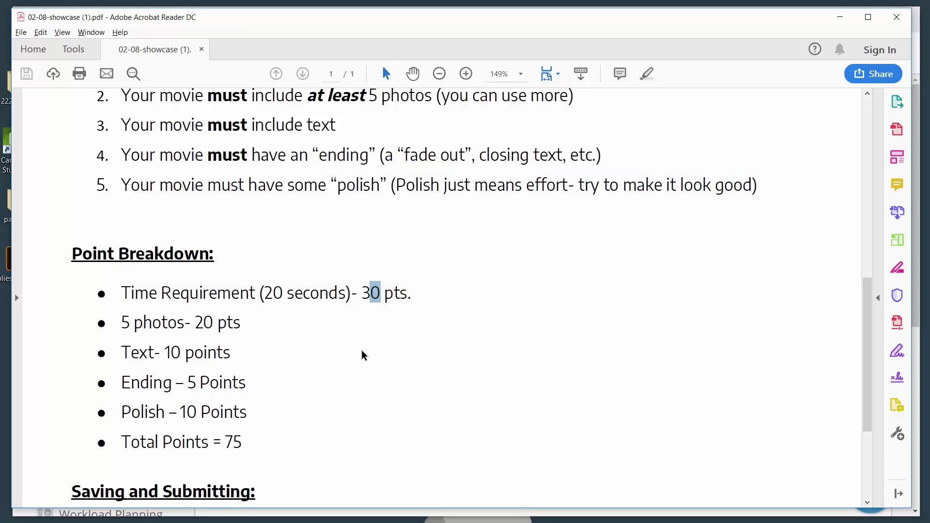
pyautogui.moveTo(120, 322); pyautogui.dragTo(257, 325)
pyautogui.click(240, 362)
pyautogui.tripleClick(138, 357)
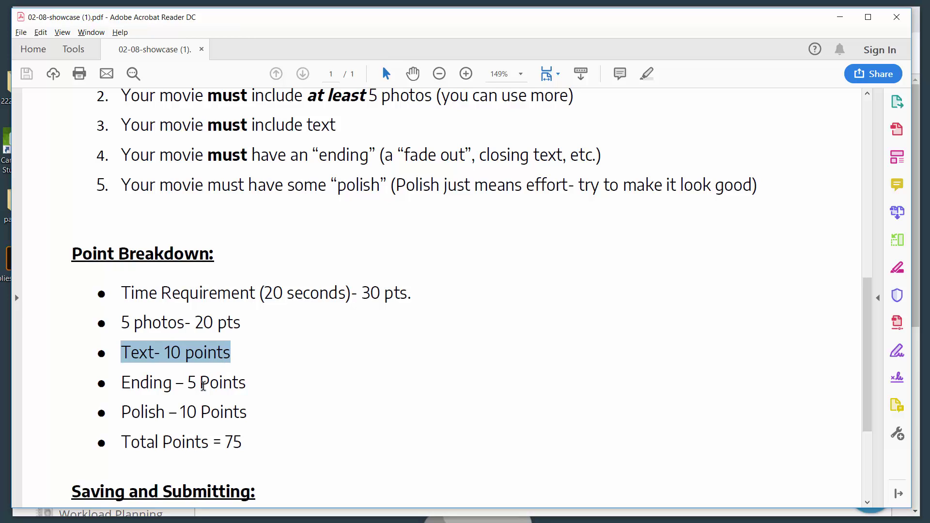
# Examine the ending and polish entries under Point Breakdown, marking the ending line and the points for polish
pyautogui.moveTo(132, 382); pyautogui.dragTo(222, 389)
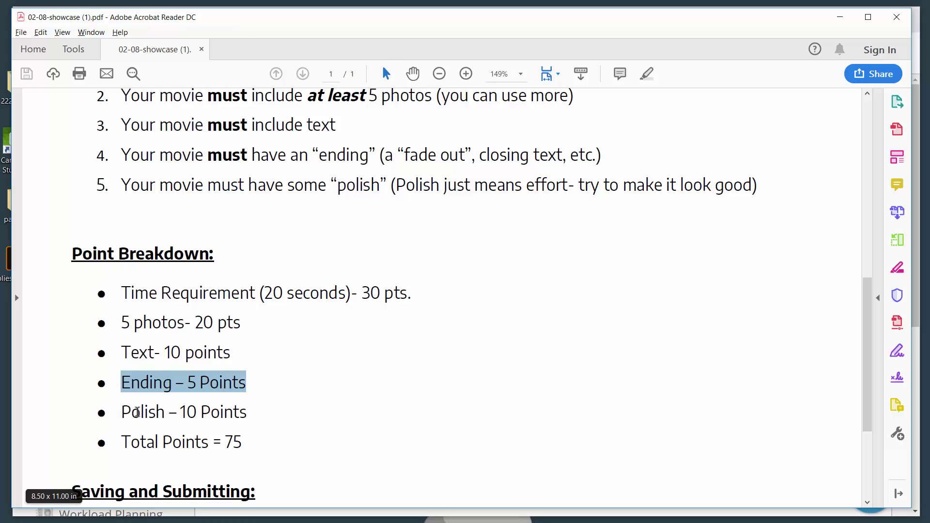
pyautogui.moveTo(141, 412); pyautogui.dragTo(159, 412)
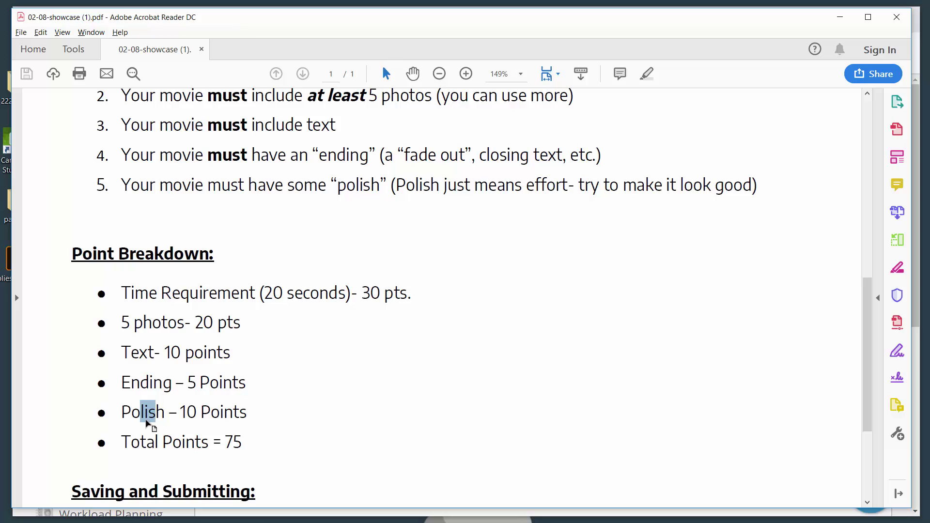
pyautogui.moveTo(173, 411); pyautogui.dragTo(216, 412)
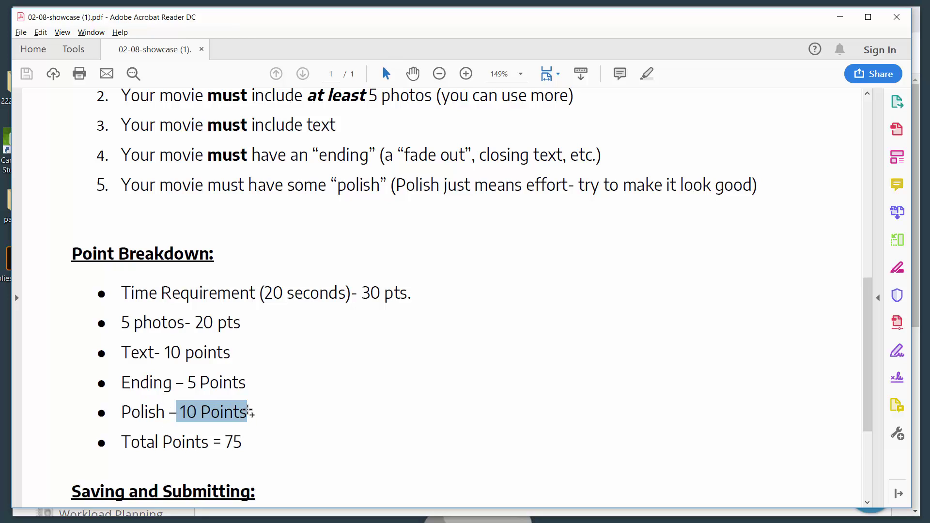
# Examine the Saving and Submitting instructions, marking the filename “Showcase” and the submission site “Schoology”
pyautogui.scroll(-1, 247, 412)
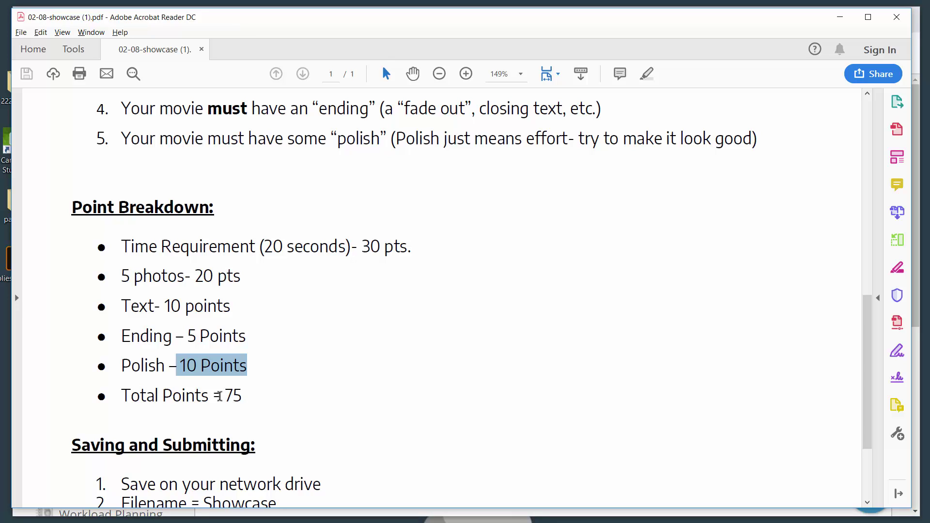
pyautogui.scroll(-1, 250, 364)
pyautogui.scroll(-1, 251, 364)
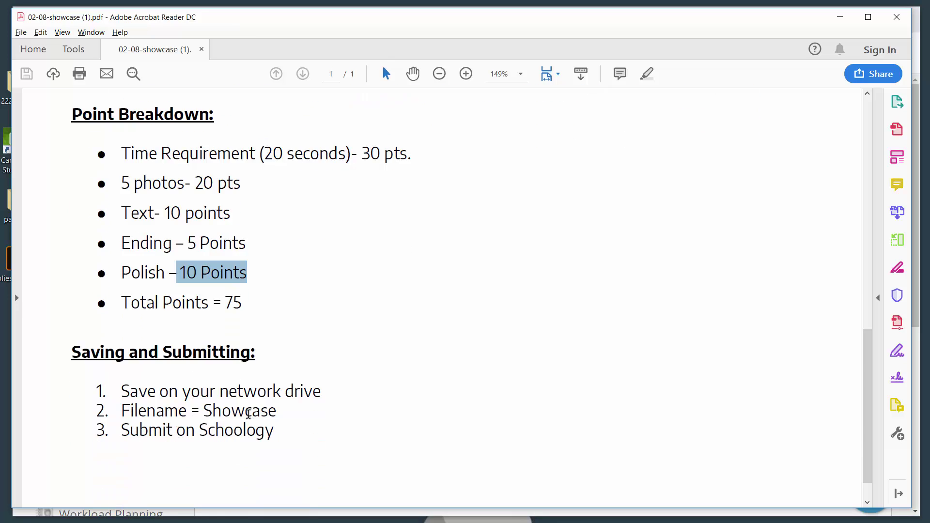
pyautogui.moveTo(203, 426); pyautogui.dragTo(277, 466)
pyautogui.click(221, 420)
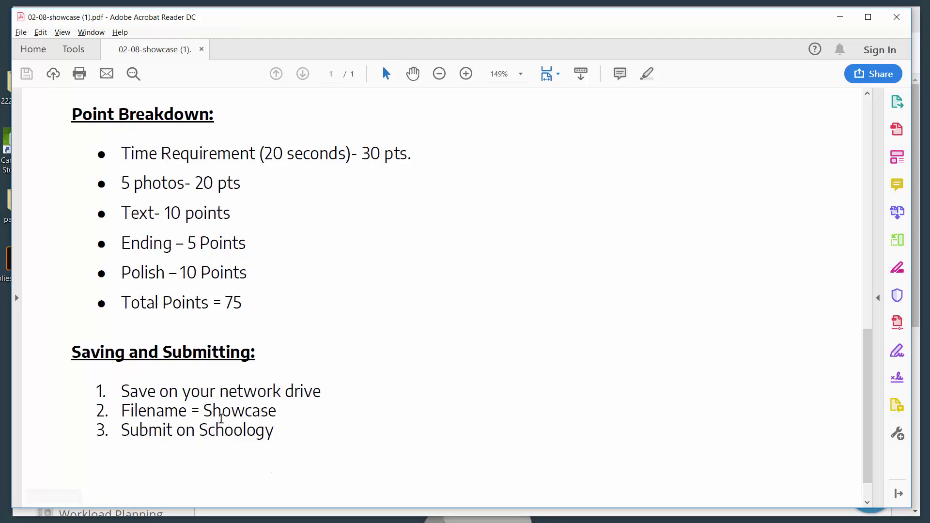
pyautogui.moveTo(203, 411); pyautogui.dragTo(272, 419)
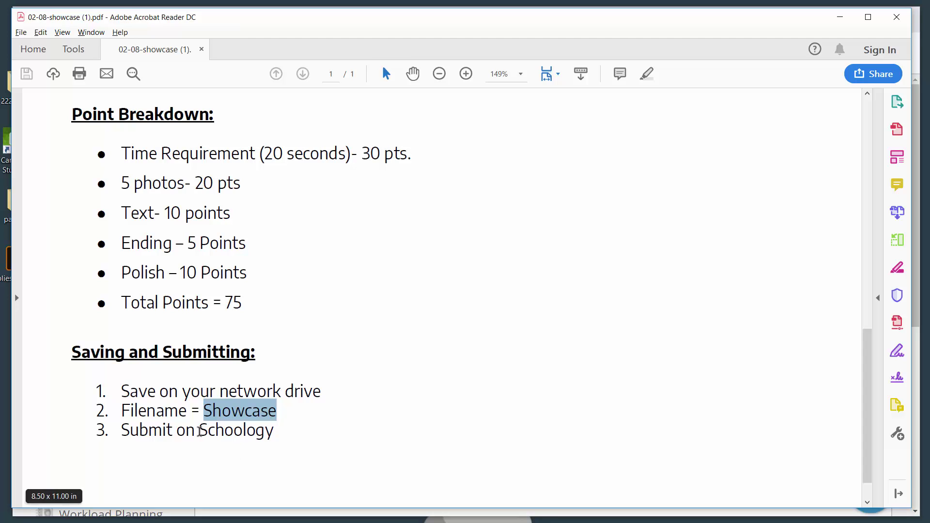
pyautogui.moveTo(198, 430); pyautogui.dragTo(273, 429)
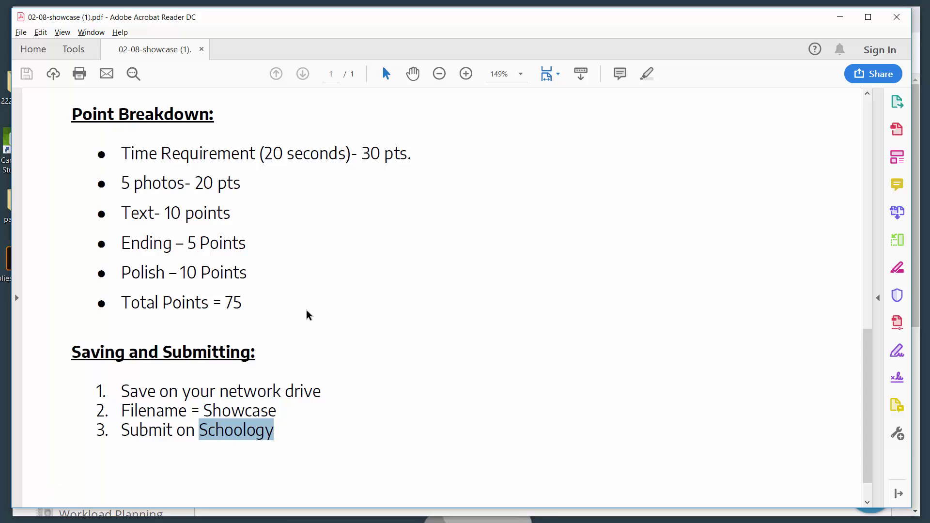
# Switch to Chrome to check the Showcase Project lesson page in Schoology, and return to the assignment PDF
pyautogui.hotkey('alt', 'Tab')
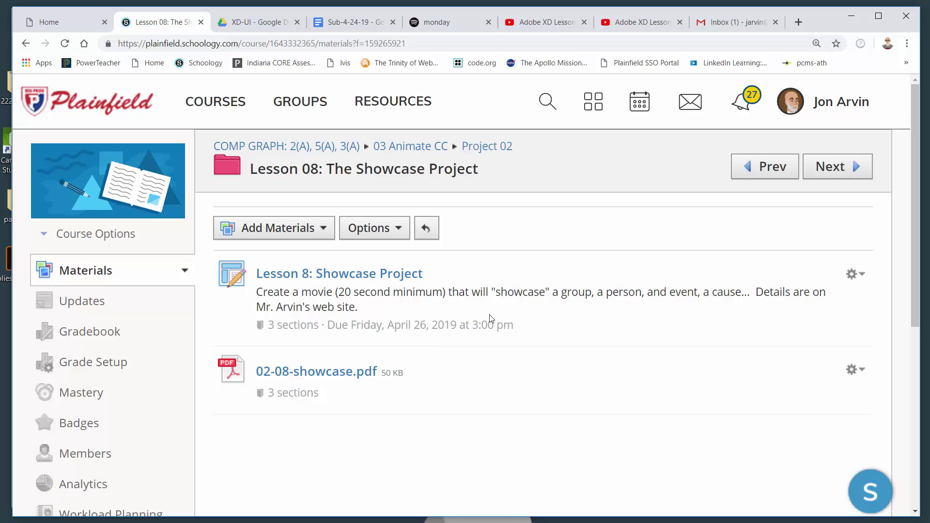
pyautogui.hotkey('alt', 'Tab')
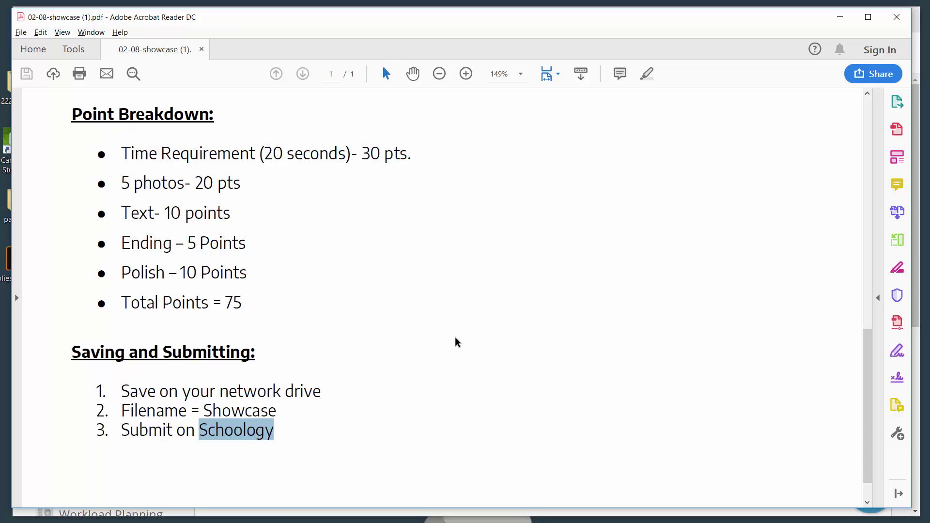
# Switch to Adobe Animate and examine Scenes 2 through 8 of showcase-demo-apollo11.fla one after another
pyautogui.hotkey('alt', 'Tab')
pyautogui.hotkey('alt', 'Tab')
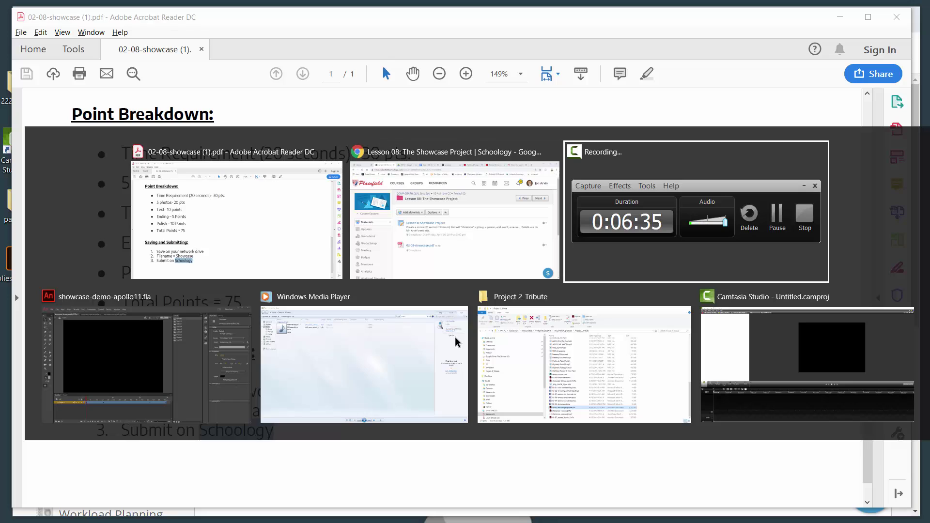
pyautogui.hotkey('alt', 'Tab')
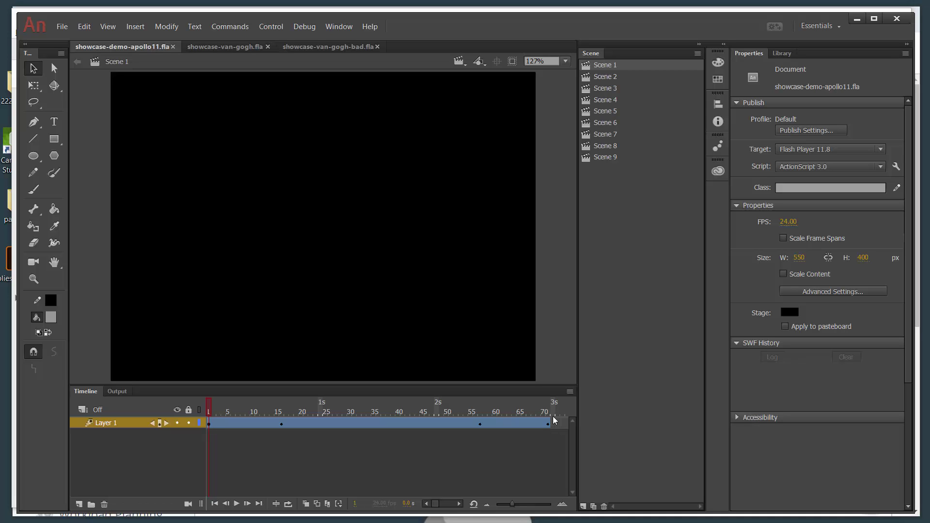
pyautogui.click(617, 77)
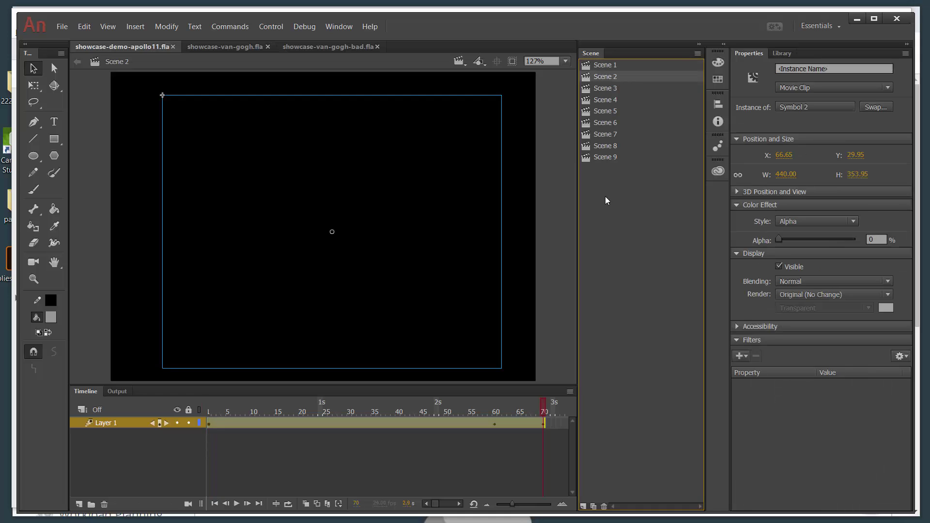
pyautogui.click(602, 89)
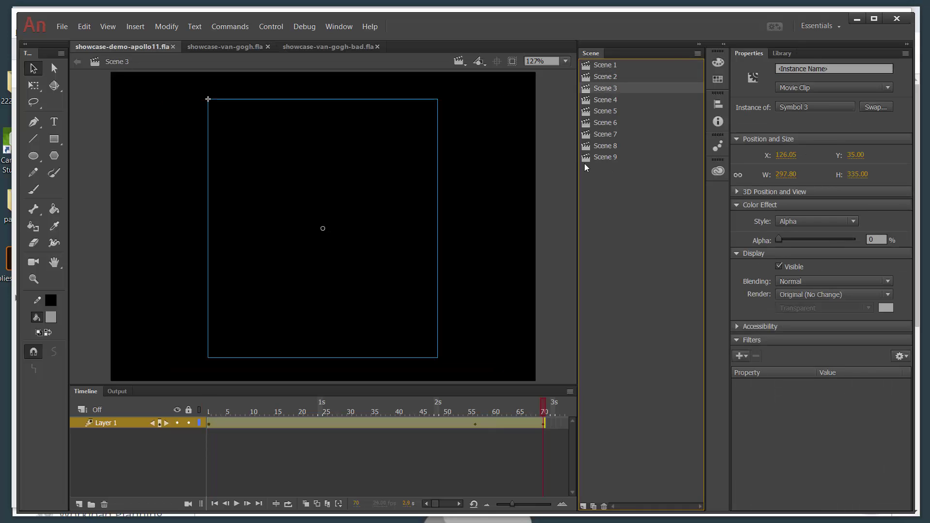
pyautogui.click(609, 101)
pyautogui.click(614, 111)
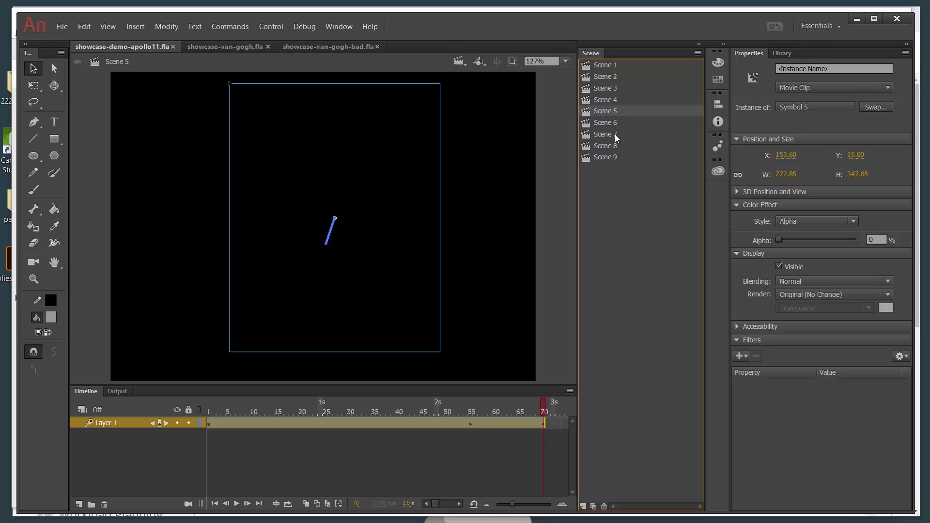
pyautogui.click(614, 124)
pyautogui.click(615, 136)
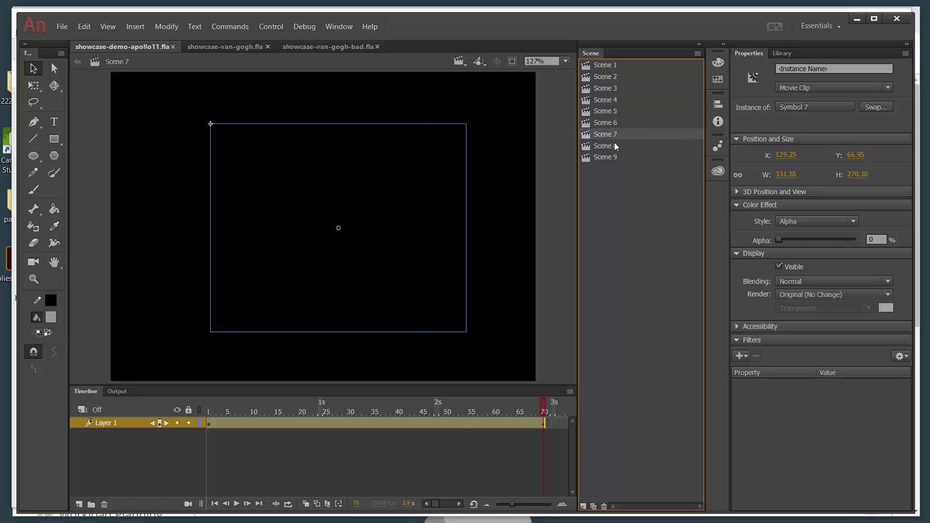
pyautogui.click(615, 149)
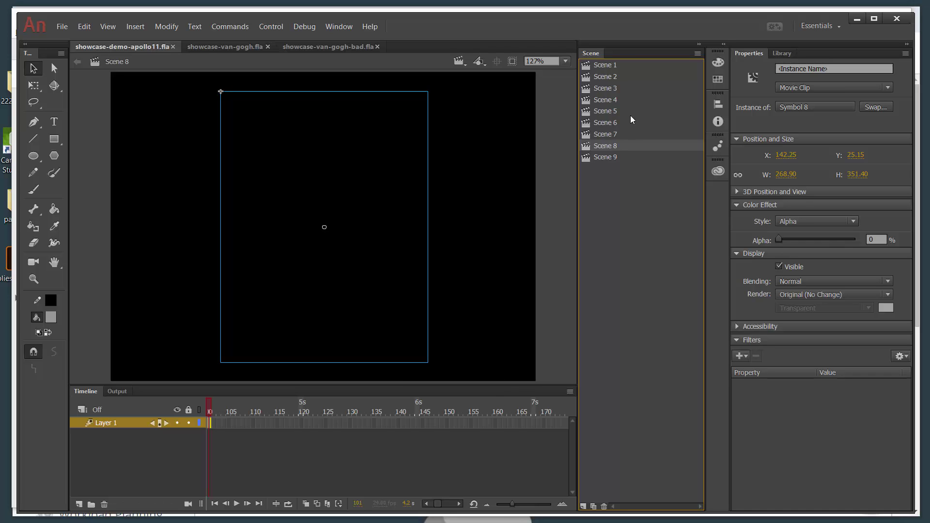
# Revisit Scenes 7 and 8 of the Apollo 11 demo and view Scene 9
pyautogui.click(610, 136)
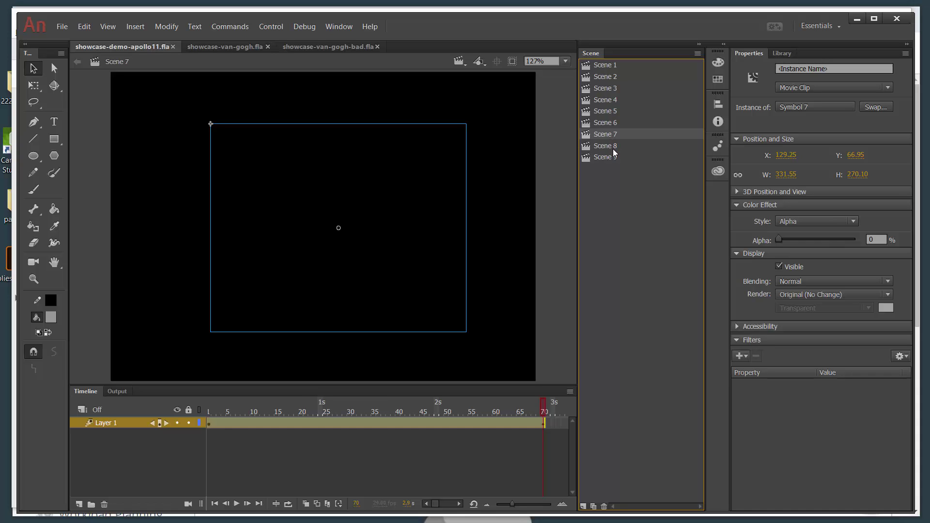
pyautogui.click(614, 150)
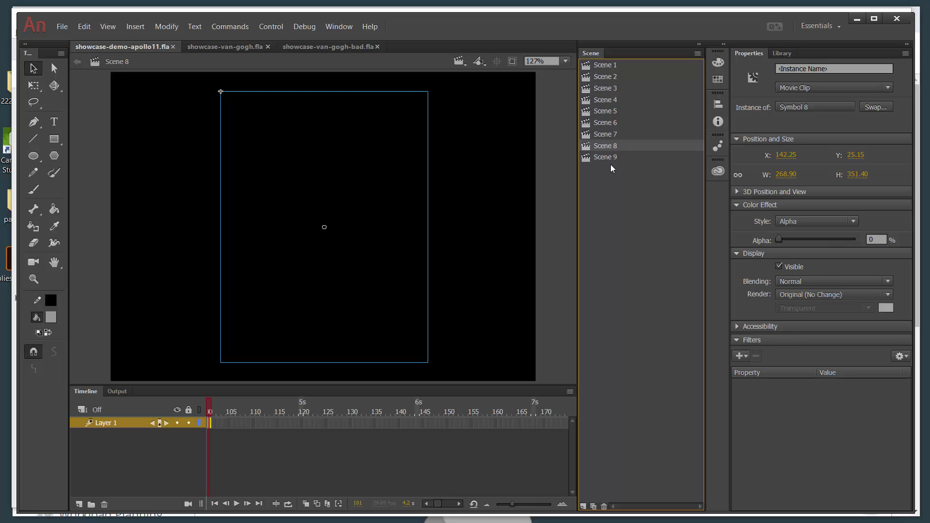
pyautogui.click(611, 162)
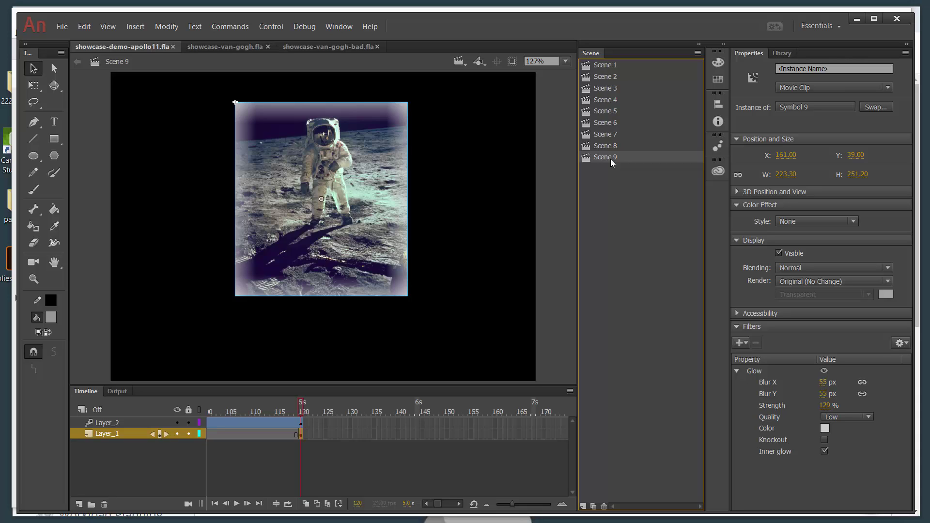
# Return to Scene 1 of showcase-demo-apollo11.fla and play the movie through to the end of Scene 9
pyautogui.click(605, 67)
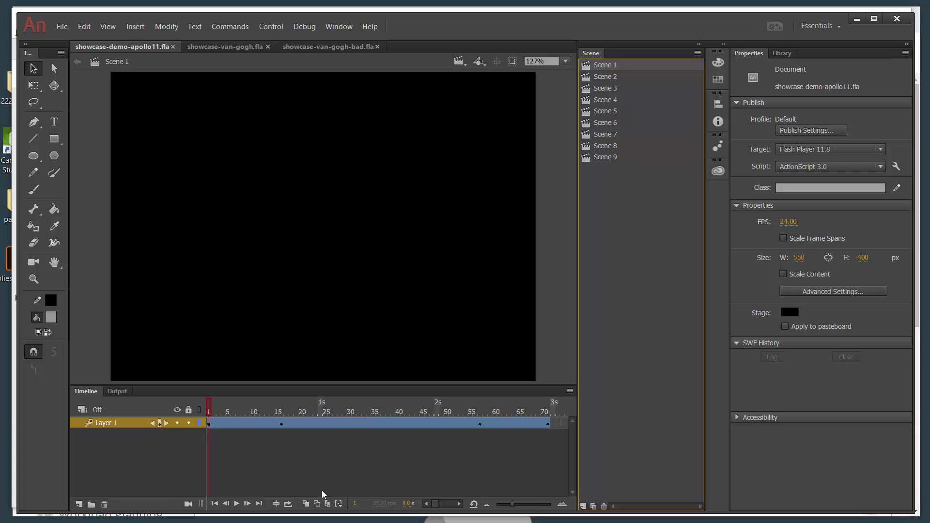
pyautogui.press('Return')
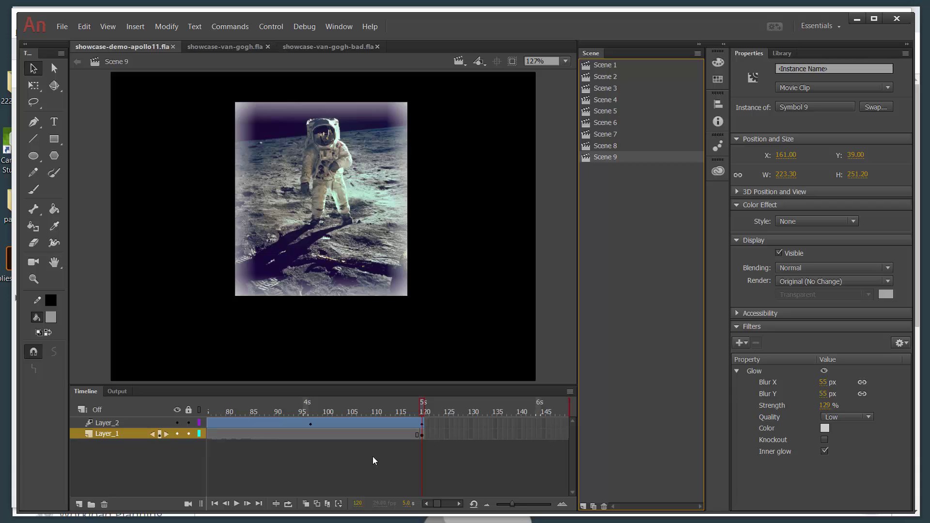
# Bring up showcase-van-gogh.fla, clip the content outside the stage, and play the movie through all seven scenes
pyautogui.click(226, 47)
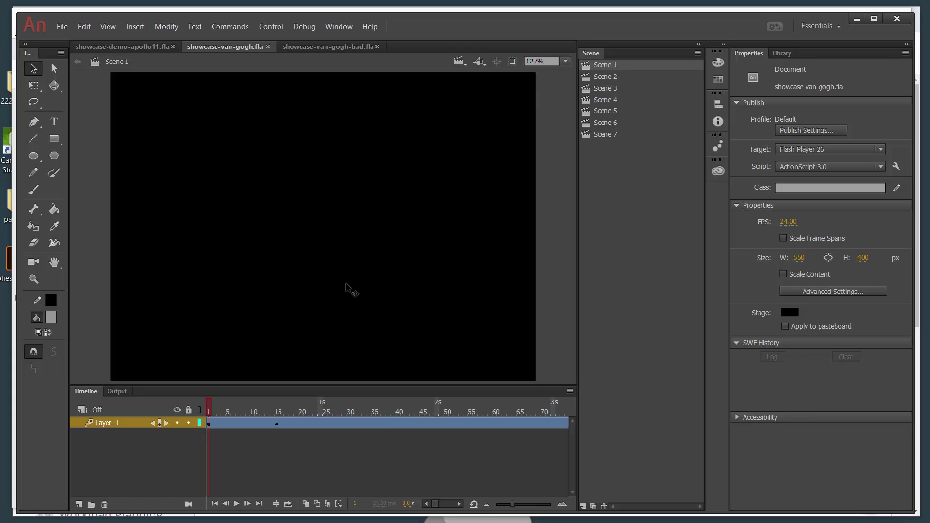
pyautogui.click(512, 61)
pyautogui.press('Return')
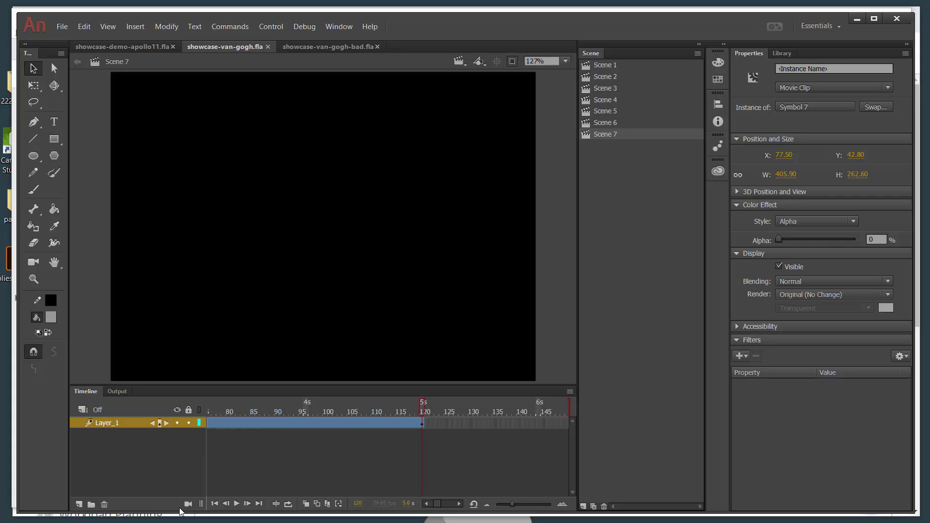
# Bring up showcase-van-gogh-bad.fla and play it from Scene 1 to the end of Scene 7
pyautogui.click(322, 45)
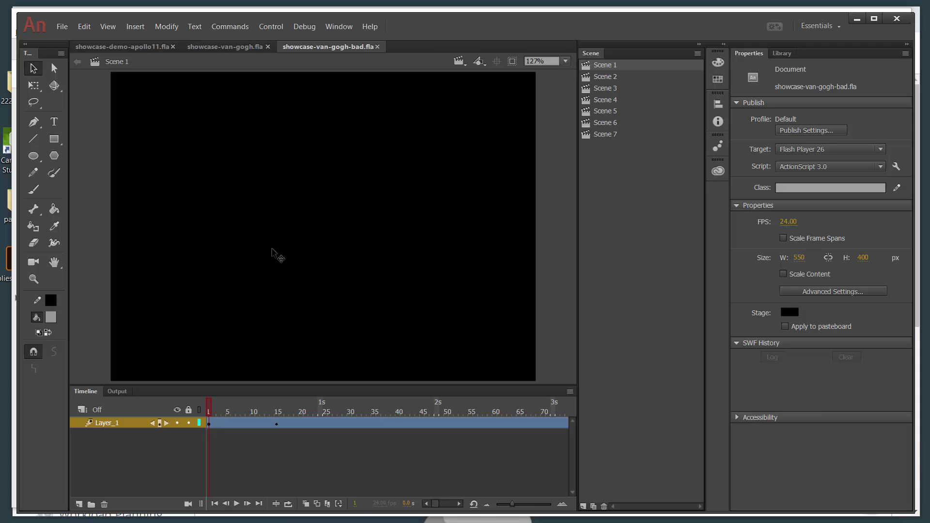
pyautogui.press('Return')
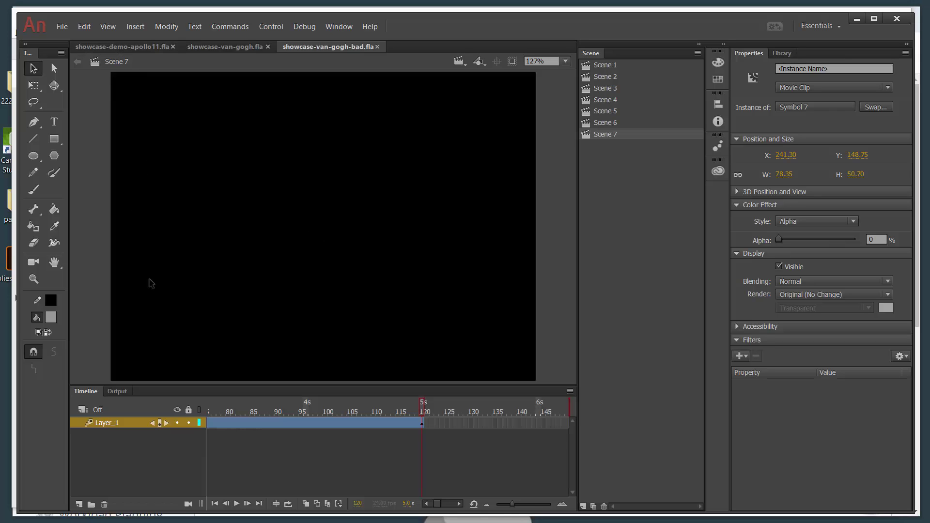
# Switch to the Showcase Project lesson page in Schoology in Chrome
pyautogui.hotkey('alt', 'Tab')
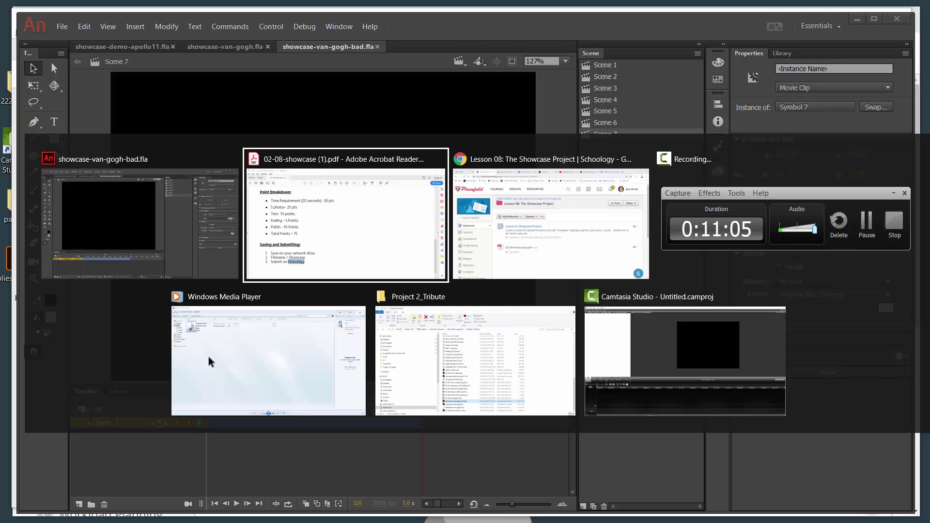
pyautogui.hotkey('alt', 'Tab')
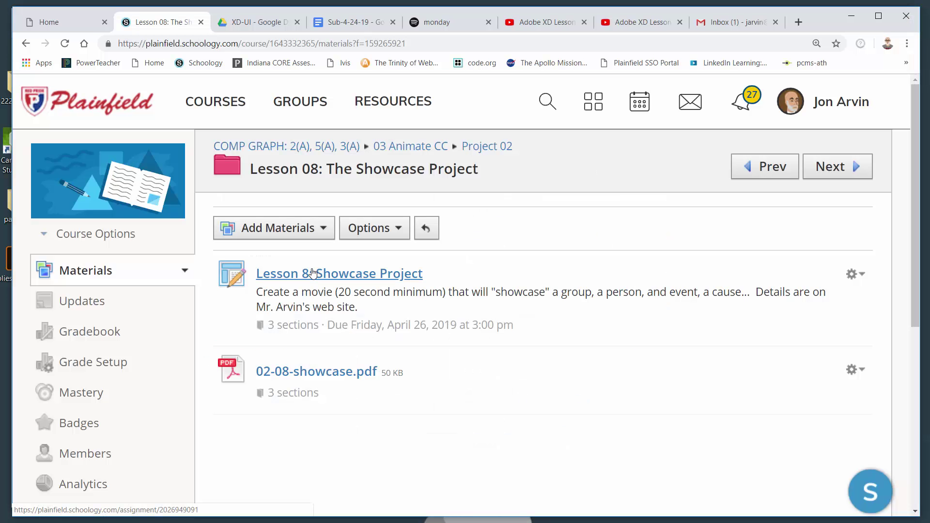